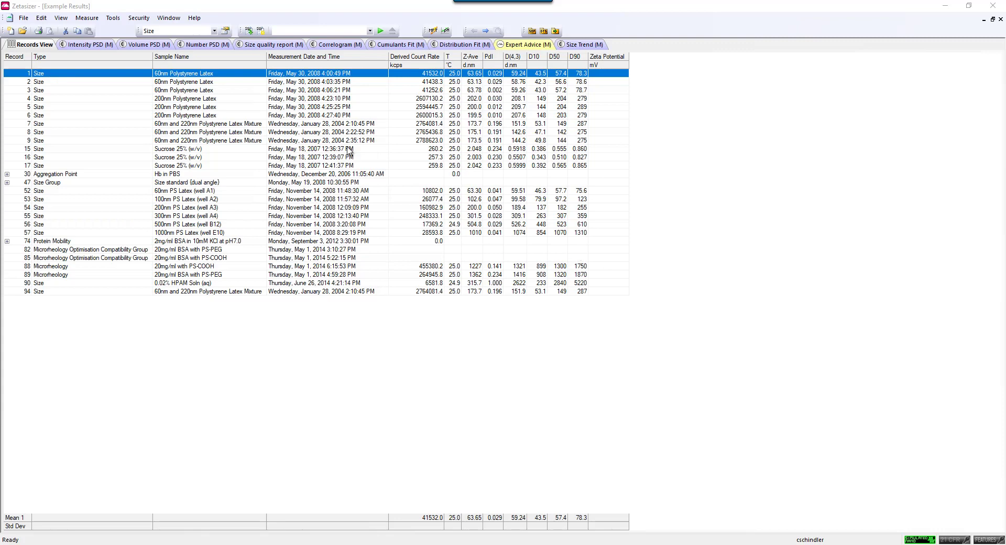
# View the SOP Player's available playlist actions and close the player
pyautogui.click(113, 19)
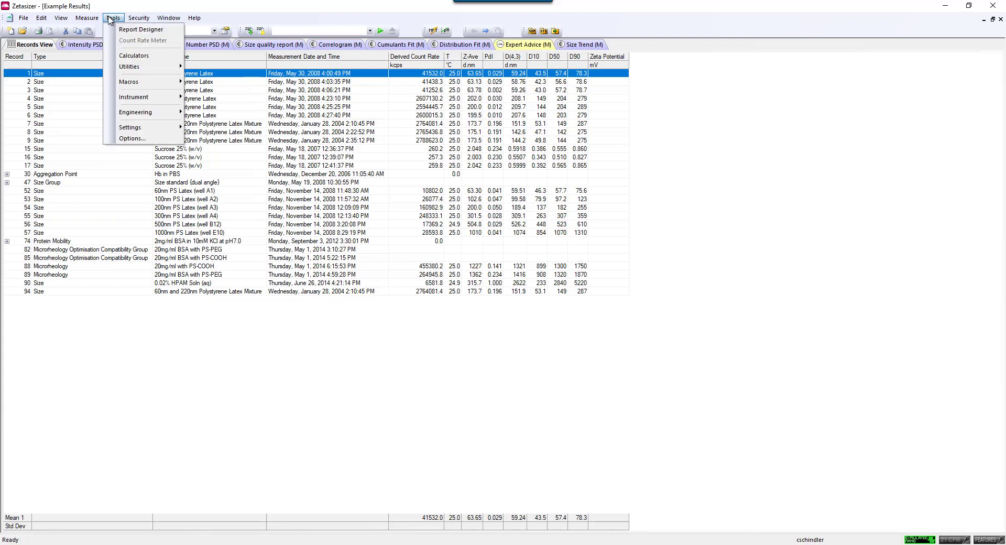
pyautogui.moveTo(93, 19)
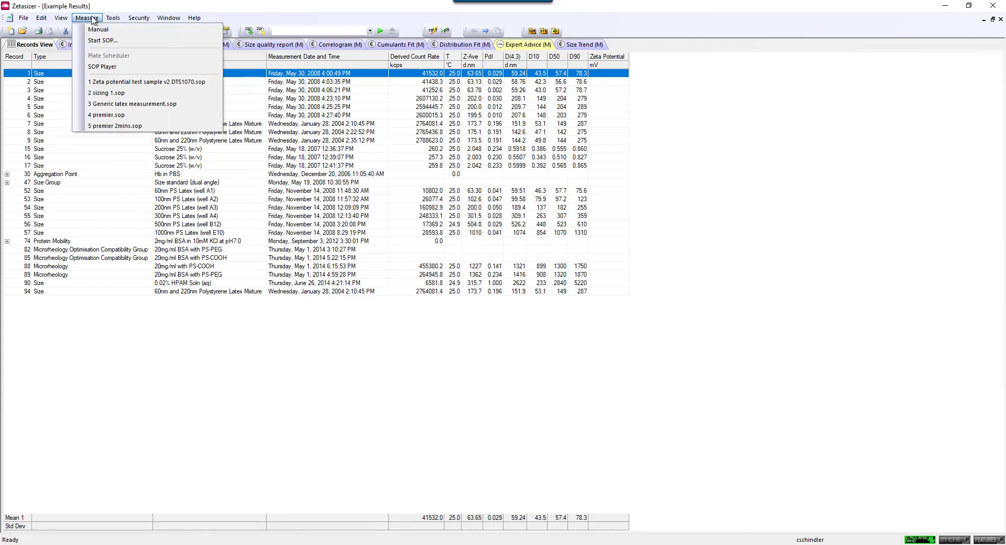
pyautogui.click(134, 70)
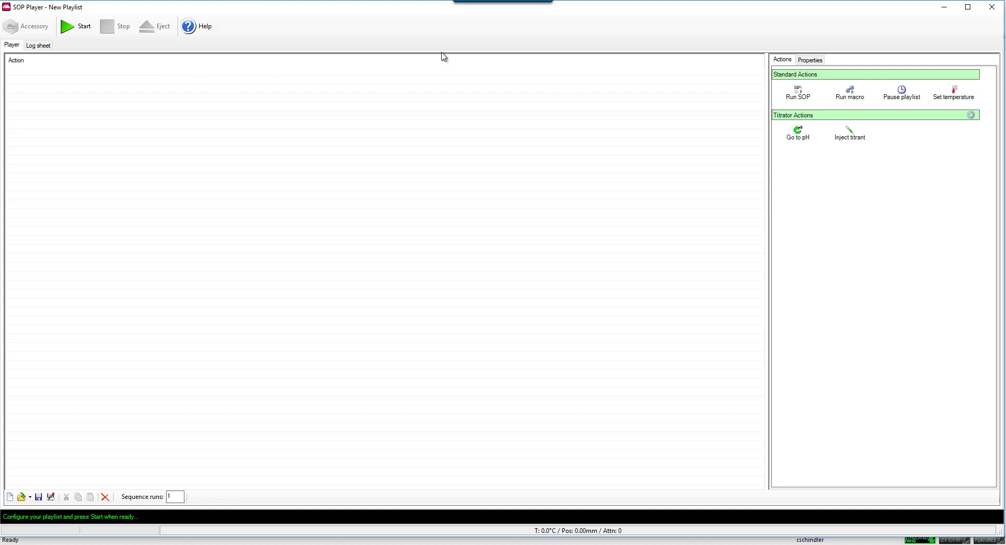
pyautogui.click(998, 10)
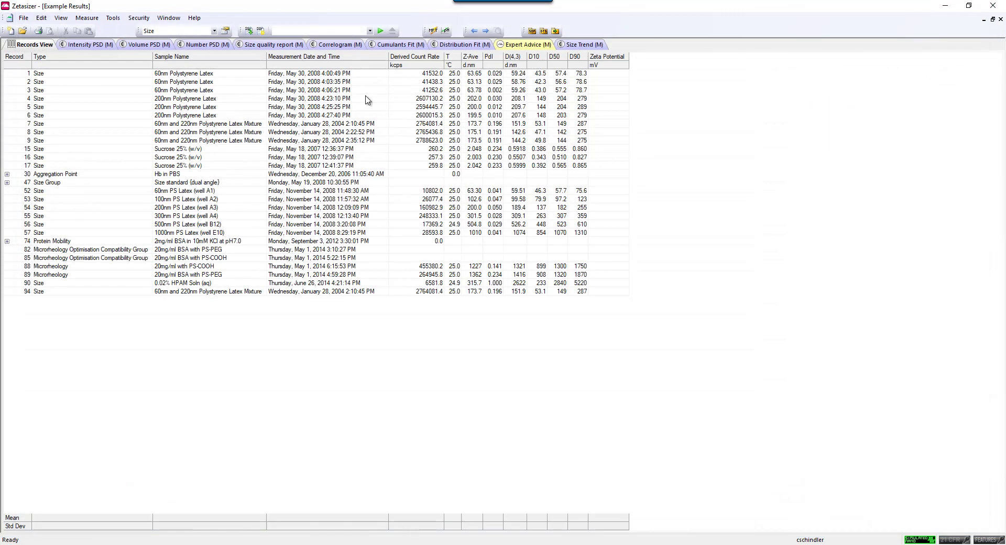
# Open a manual measurement setup and set its measurement type to Size
pyautogui.click(88, 18)
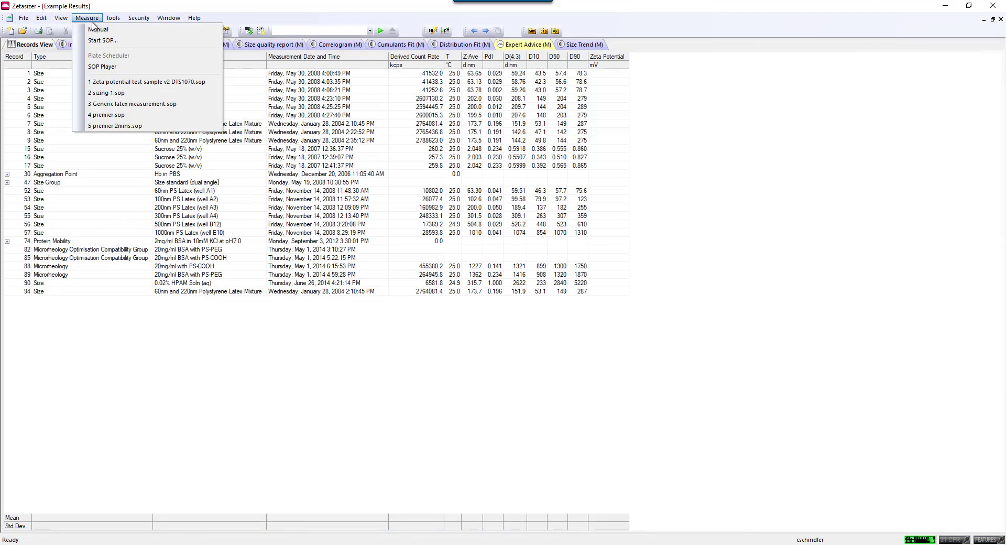
pyautogui.click(98, 30)
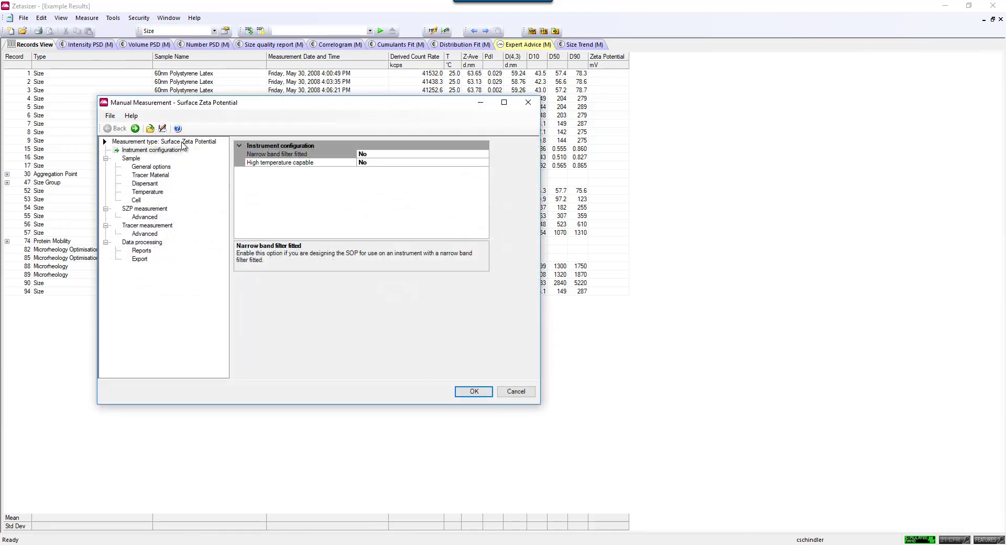
pyautogui.click(185, 142)
pyautogui.click(202, 146)
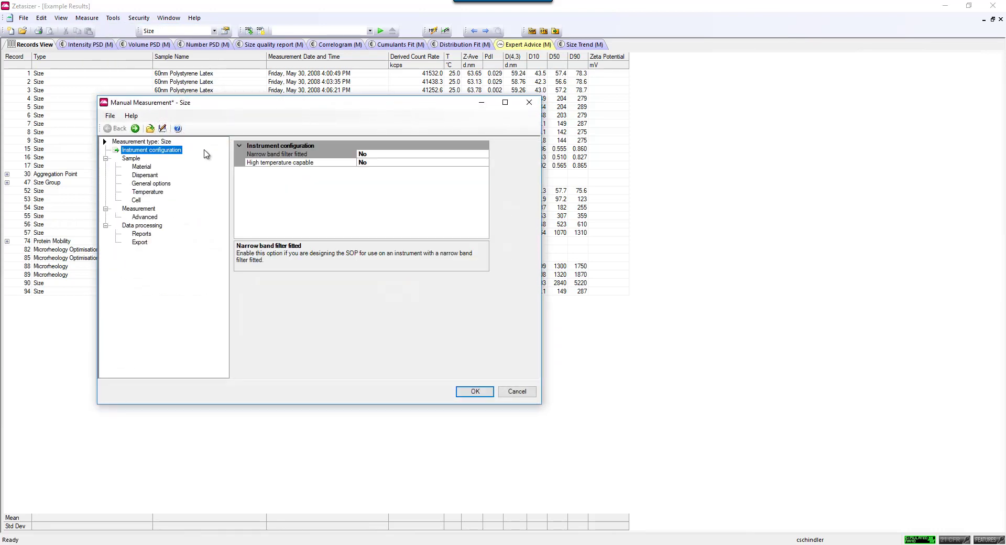
# Go through the size measurement's sample, material and dispersant settings and set the equilibration time to 0 seconds
pyautogui.click(137, 160)
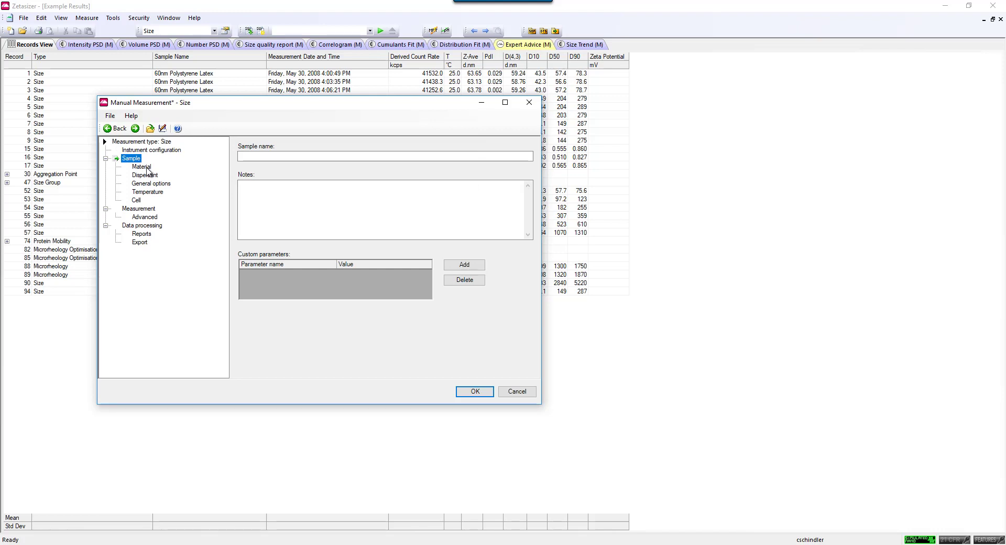
pyautogui.click(141, 167)
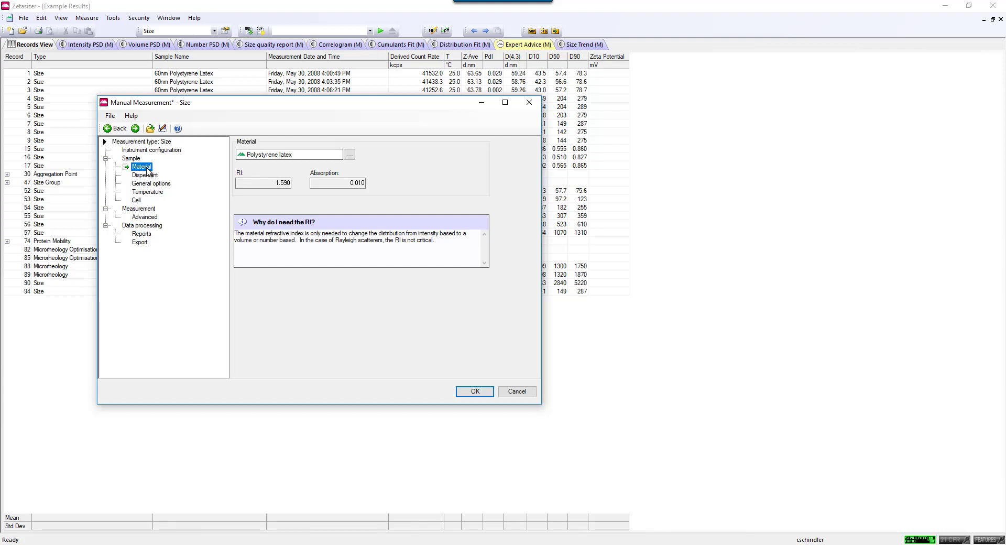
pyautogui.press('Down')
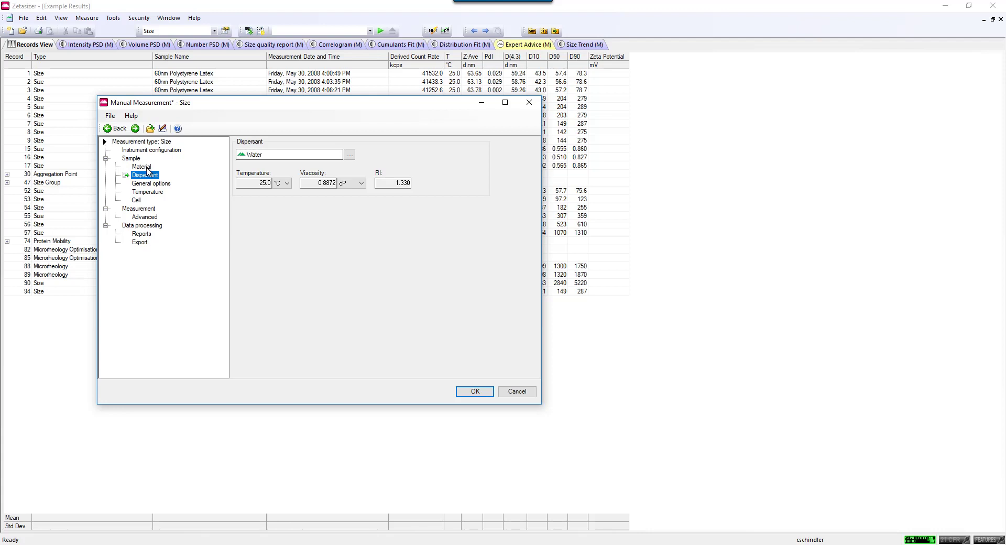
pyautogui.press('Down')
pyautogui.press('Down')
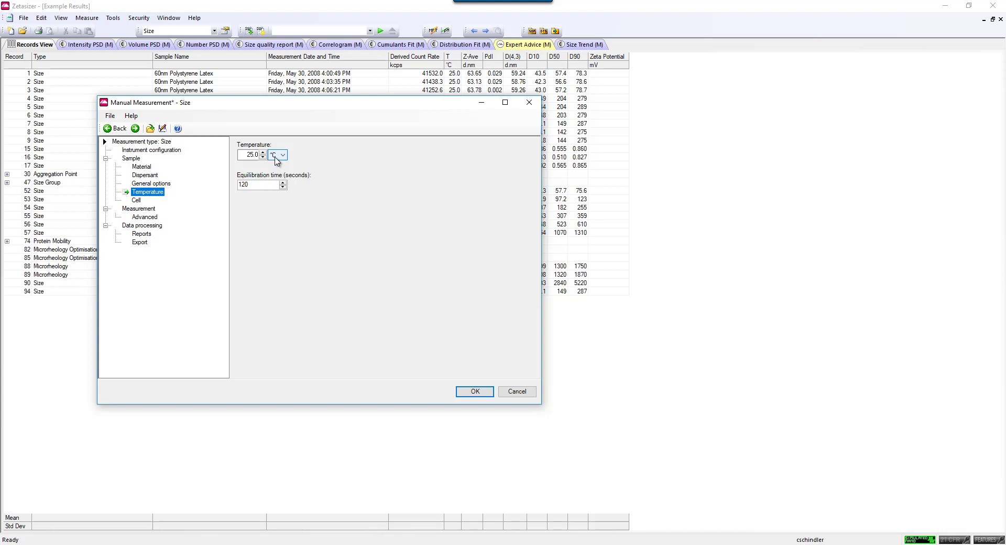
pyautogui.click(258, 186)
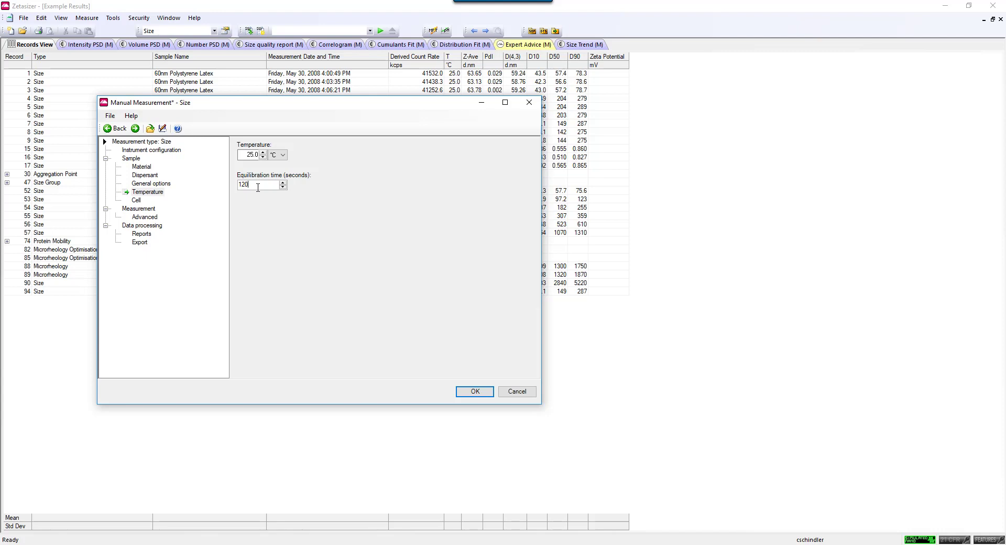
pyautogui.moveTo(258, 187); pyautogui.dragTo(226, 190)
pyautogui.write('0')
# Set the size measurement's cell type to Disposable folded capillary cells
pyautogui.click(137, 202)
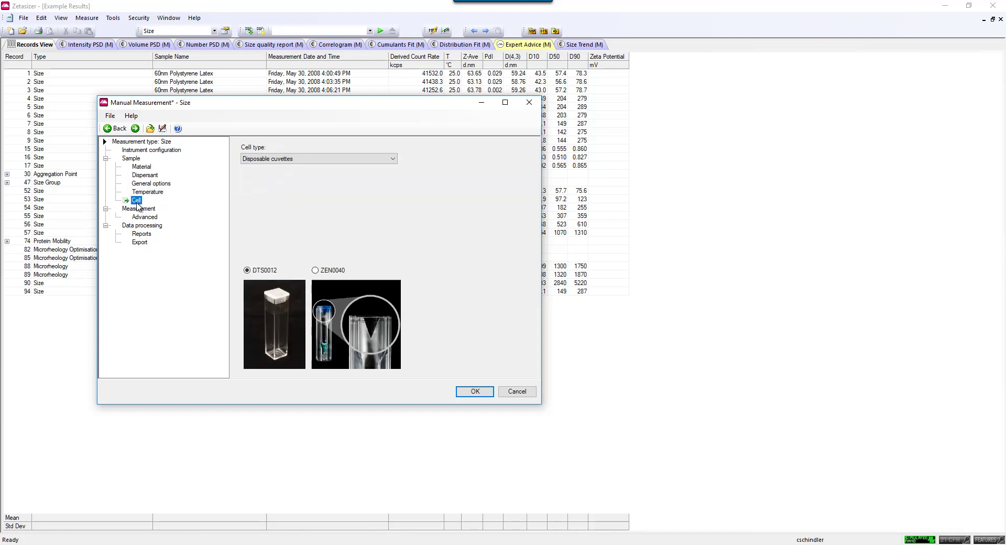
pyautogui.click(302, 163)
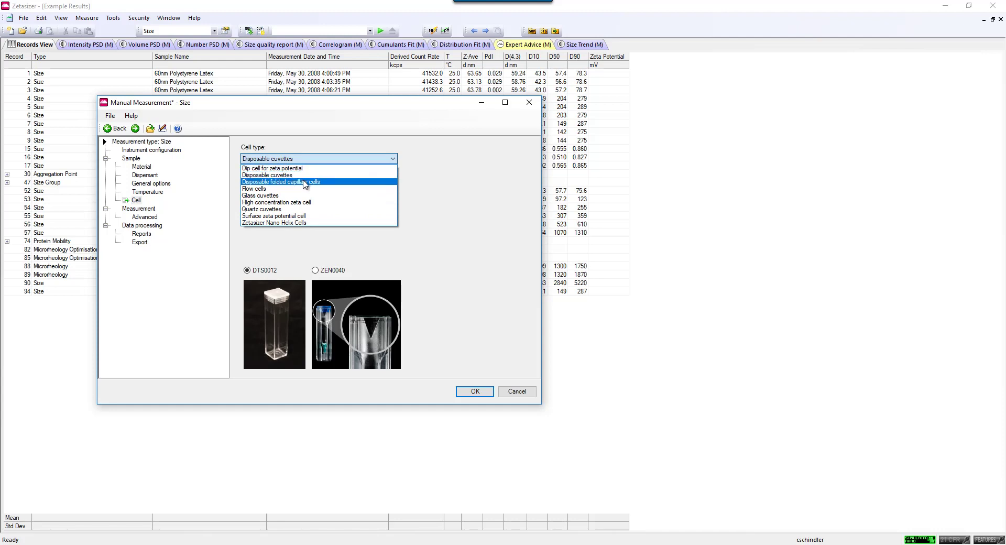
pyautogui.click(305, 182)
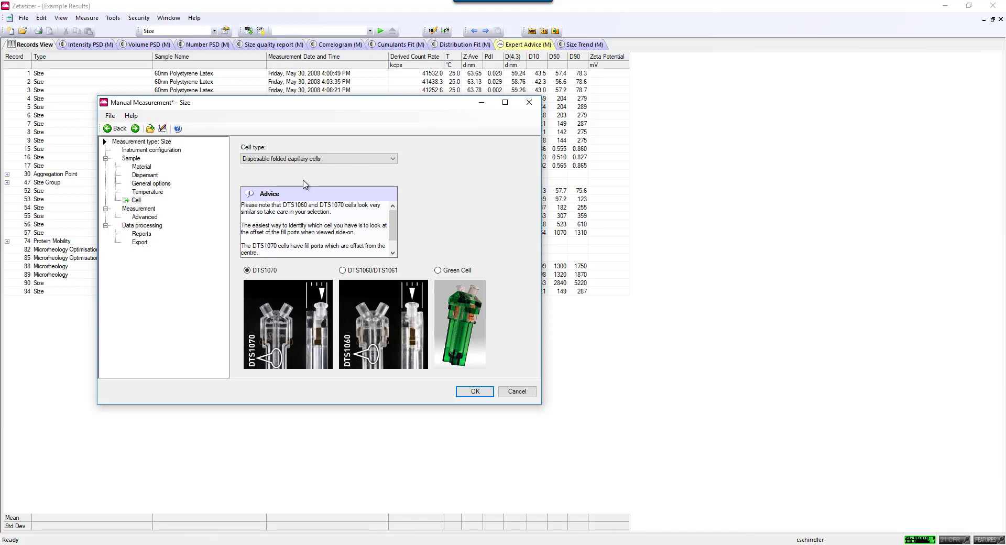
# Check the size measurement and data processing settings and save the setup as an SOP file named "size testing"
pyautogui.click(142, 210)
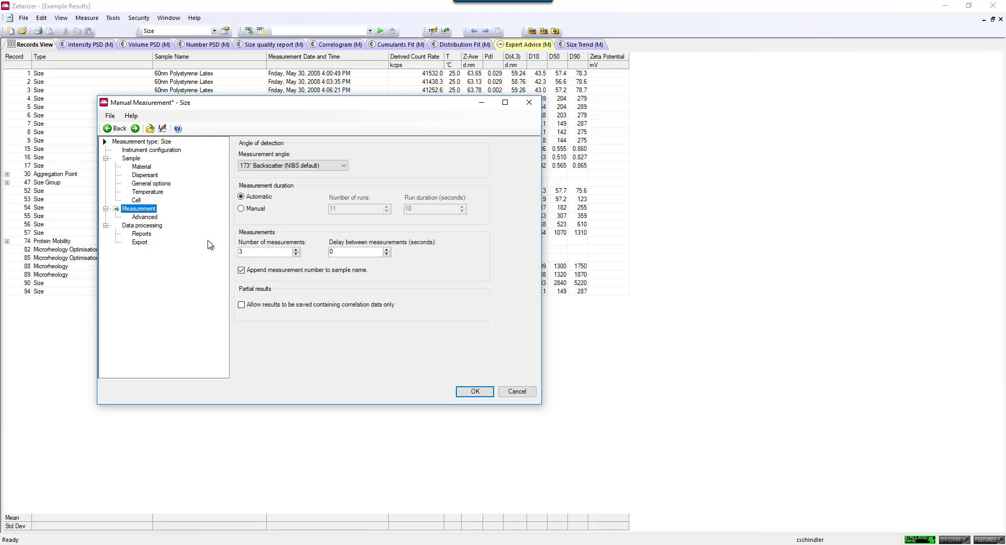
pyautogui.click(256, 251)
pyautogui.click(142, 226)
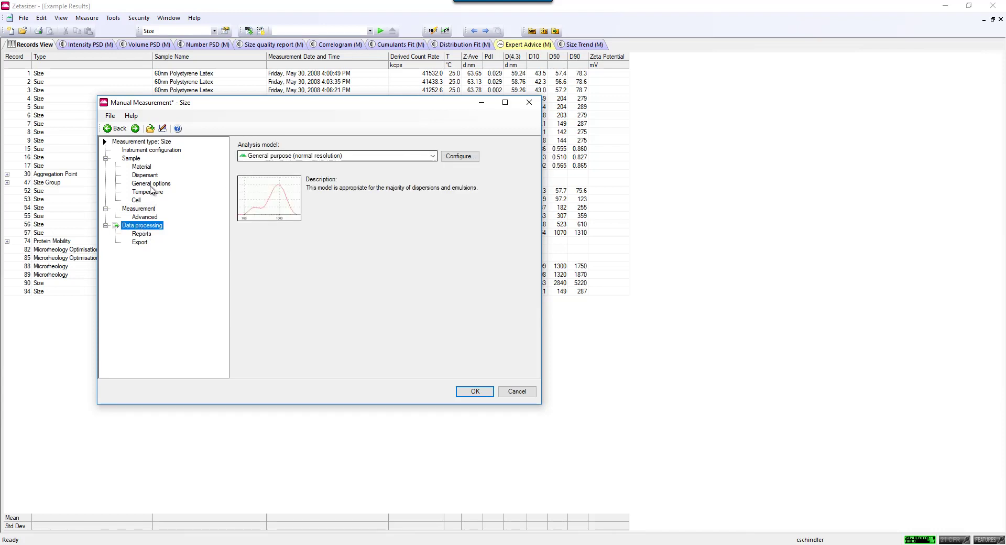
pyautogui.click(110, 116)
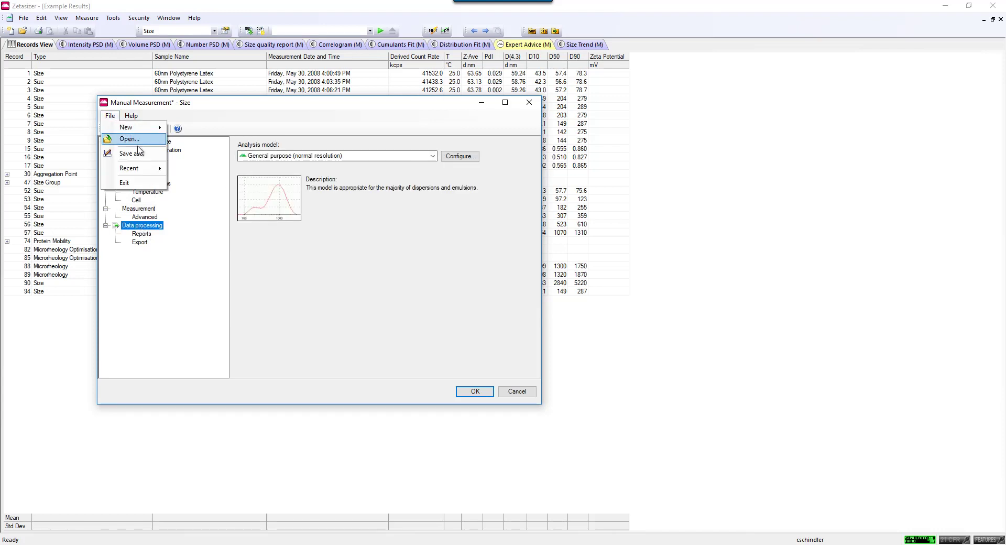
pyautogui.click(131, 154)
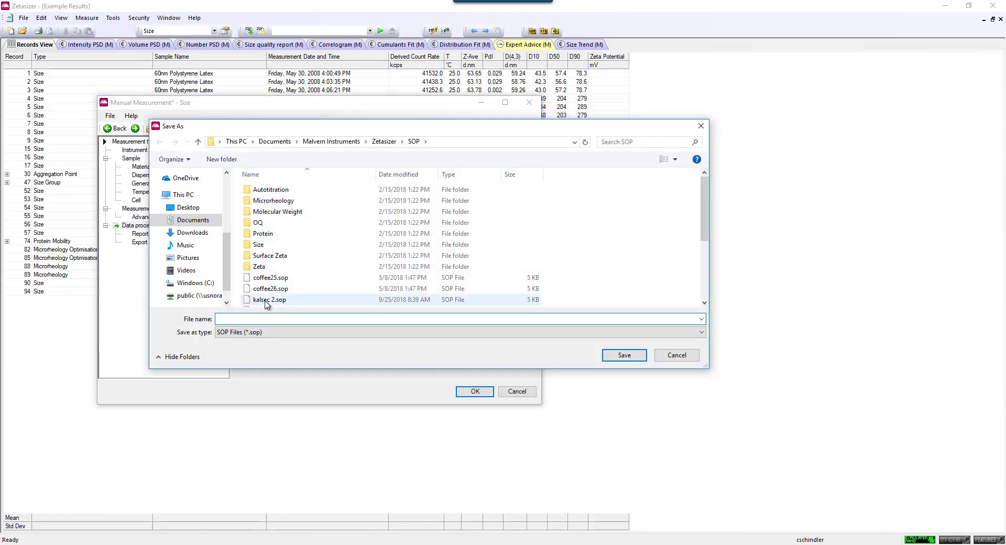
pyautogui.write('size')
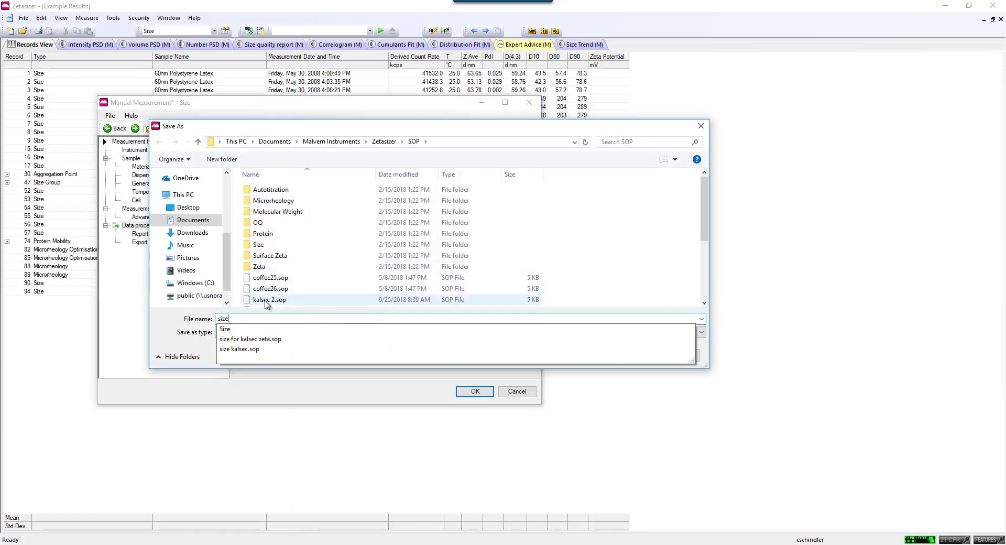
pyautogui.write(' testing')
pyautogui.press('Return')
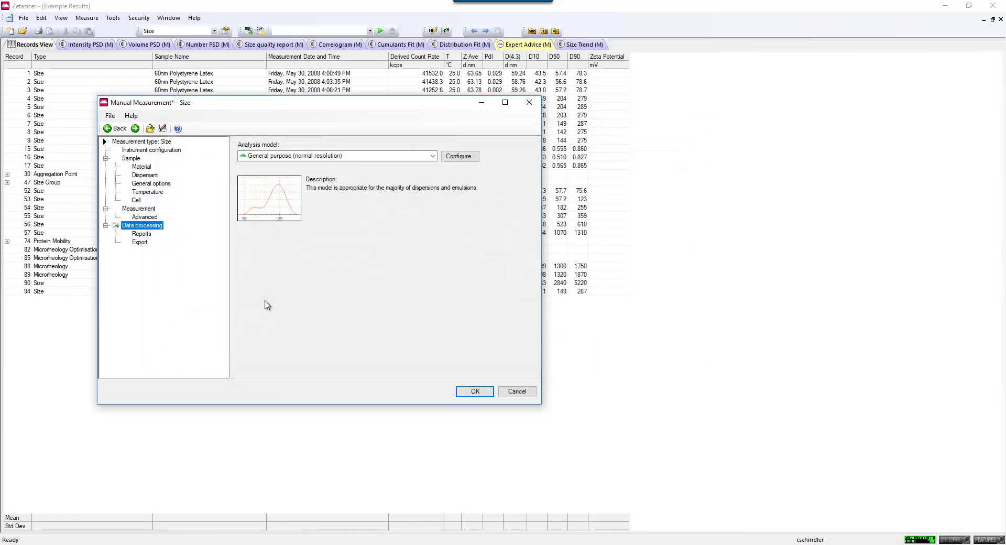
# Change the manual measurement type to Zeta Potential
pyautogui.click(157, 150)
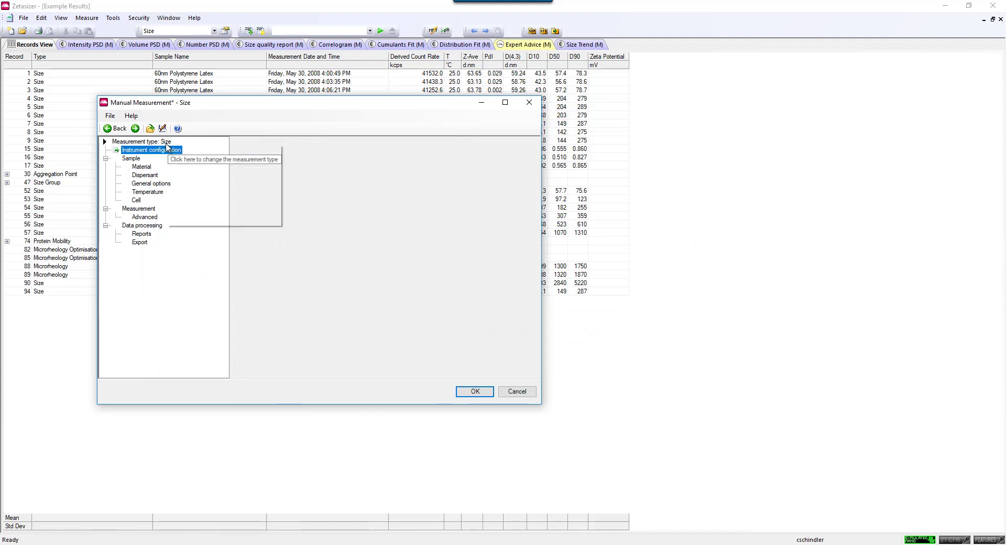
pyautogui.click(165, 142)
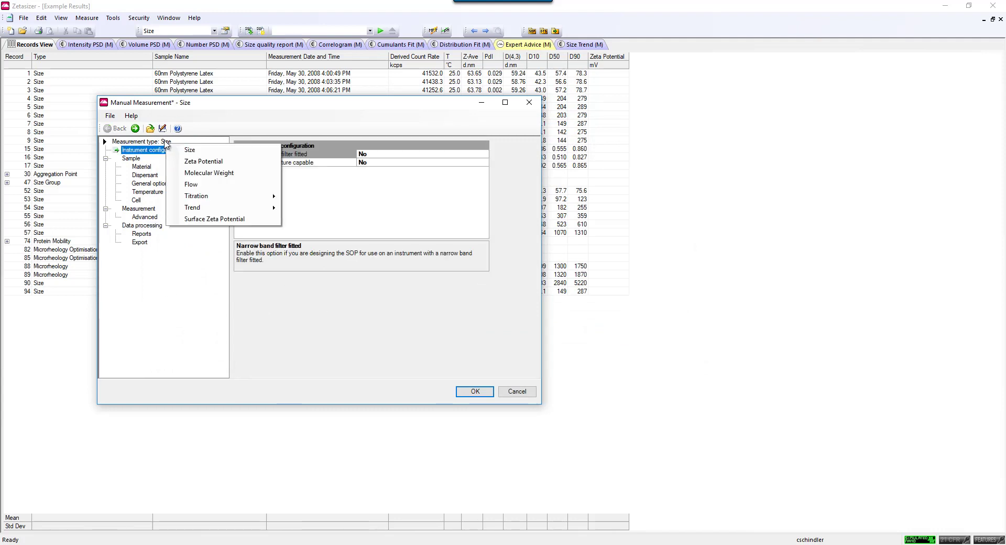
pyautogui.click(199, 160)
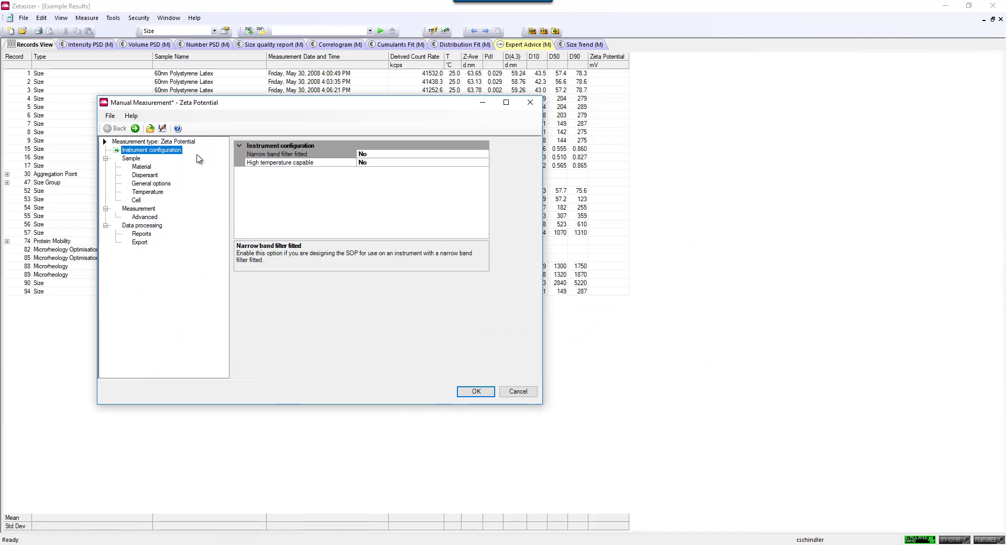
# Check the zeta measurement's material, dispersant and F(ka) model settings and set the equilibration time to 0 seconds
pyautogui.click(147, 167)
pyautogui.click(147, 176)
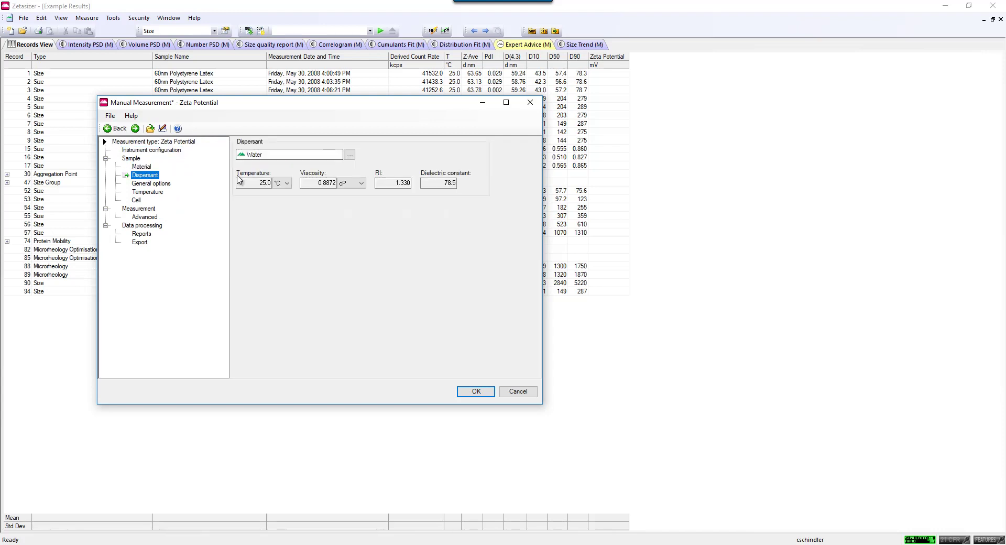
pyautogui.click(148, 184)
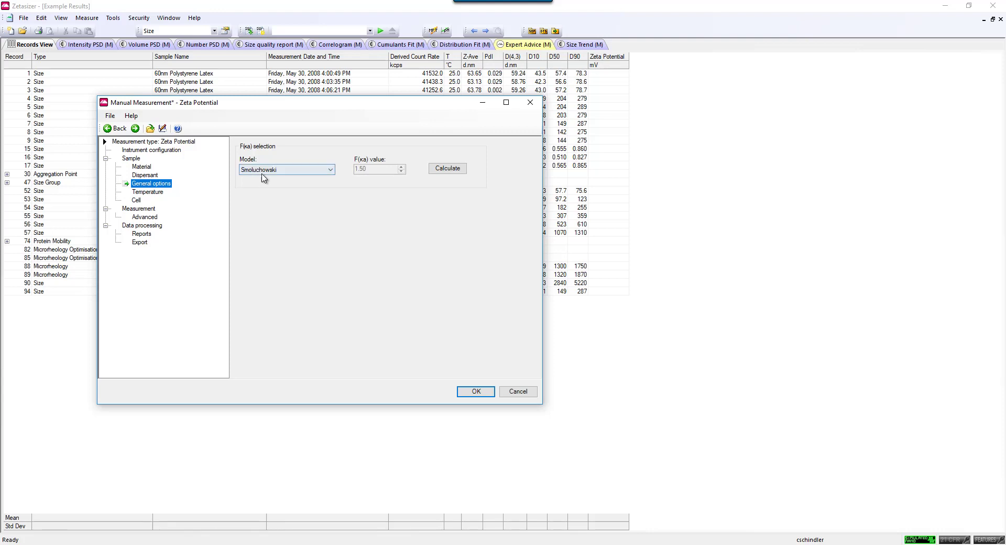
pyautogui.click(148, 192)
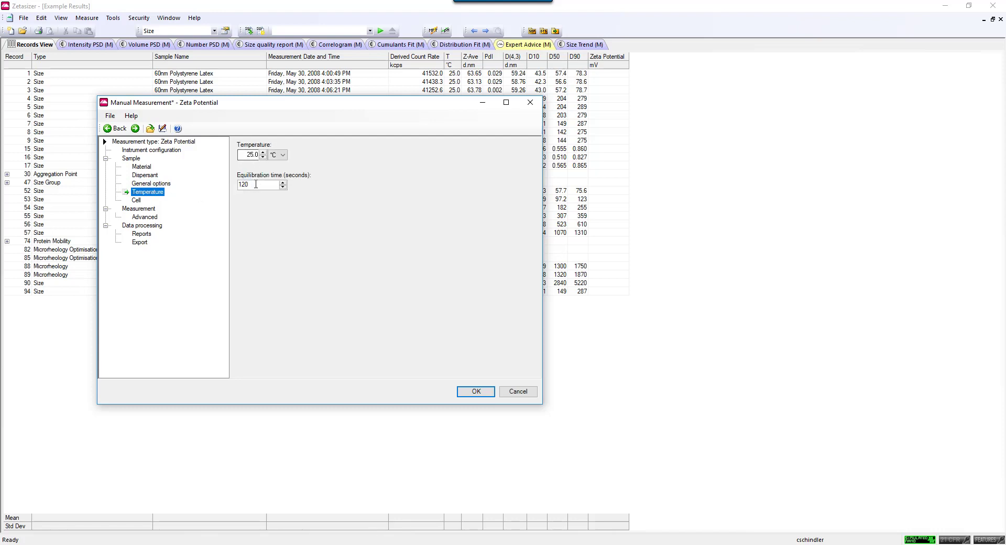
pyautogui.doubleClick(250, 185)
pyautogui.write('0')
# Check the zeta measurement's cell type and set the delay between measurements to 20 seconds
pyautogui.click(136, 200)
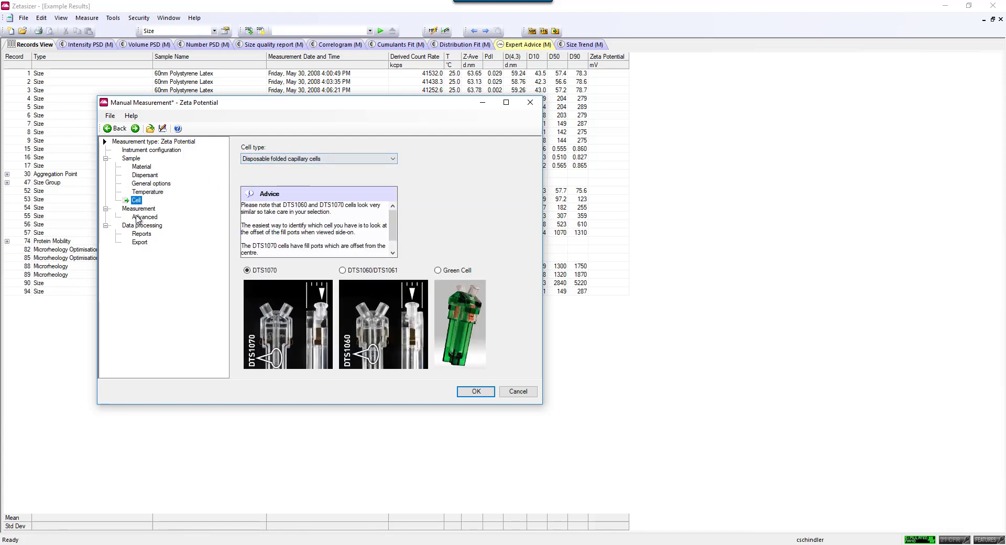
pyautogui.click(137, 209)
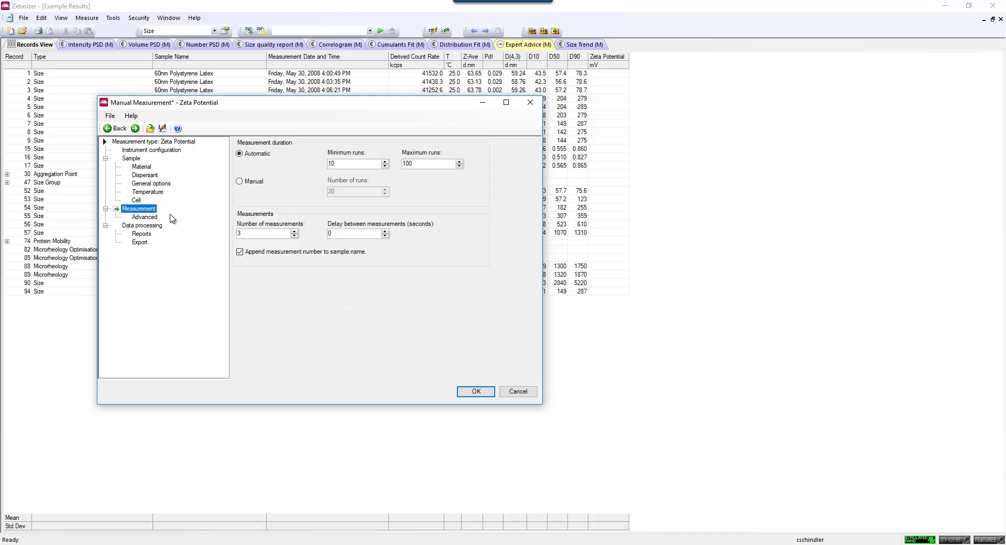
pyautogui.click(339, 233)
pyautogui.press('BackSpace')
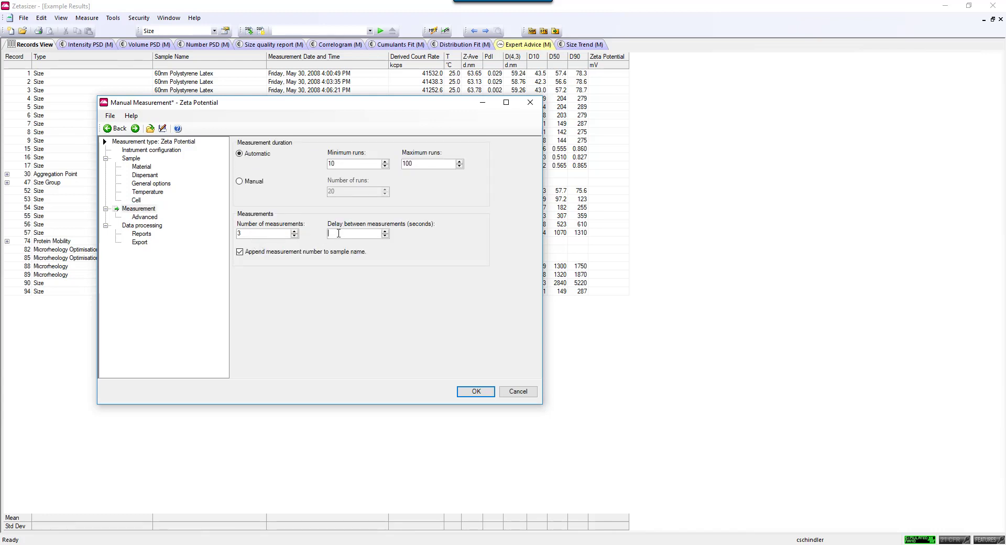
pyautogui.write('20')
# Try the Monomodal analysis model in the zeta data processing settings and switch back to Auto mode
pyautogui.click(142, 218)
pyautogui.click(141, 227)
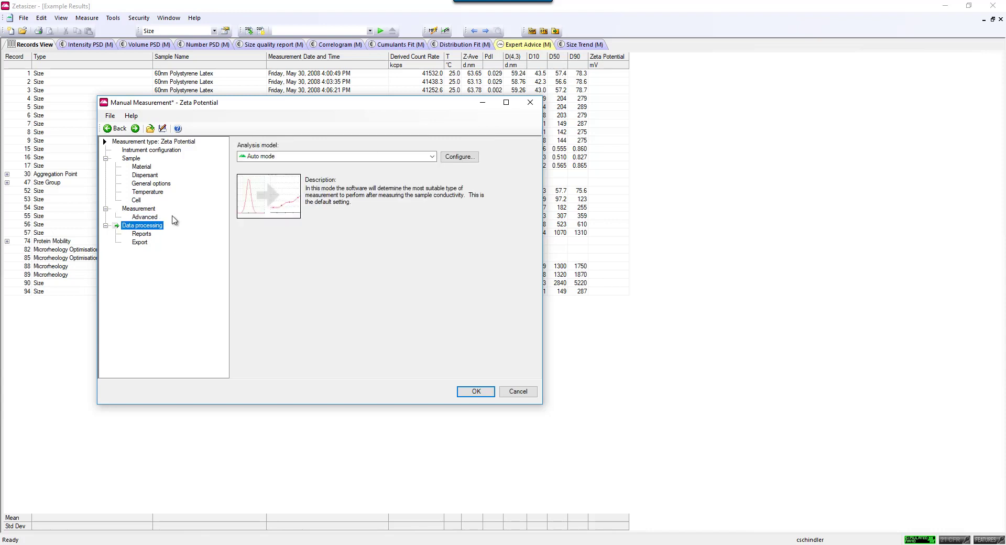
pyautogui.click(277, 159)
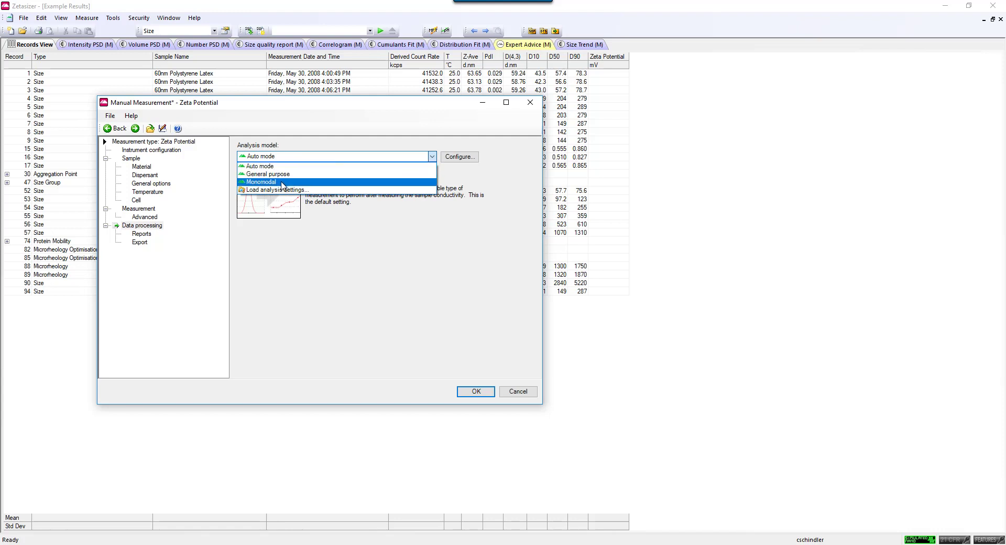
pyautogui.click(282, 184)
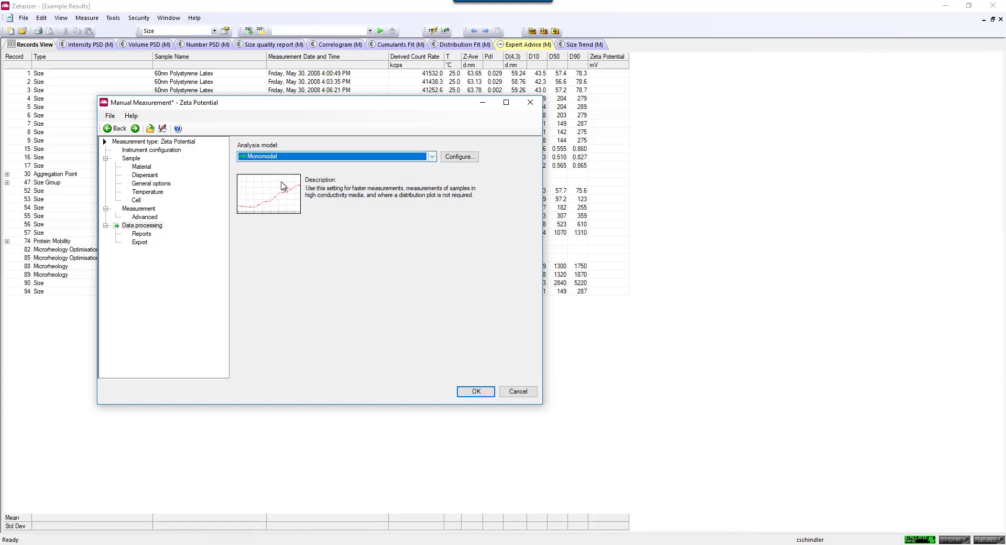
pyautogui.click(272, 156)
pyautogui.click(262, 166)
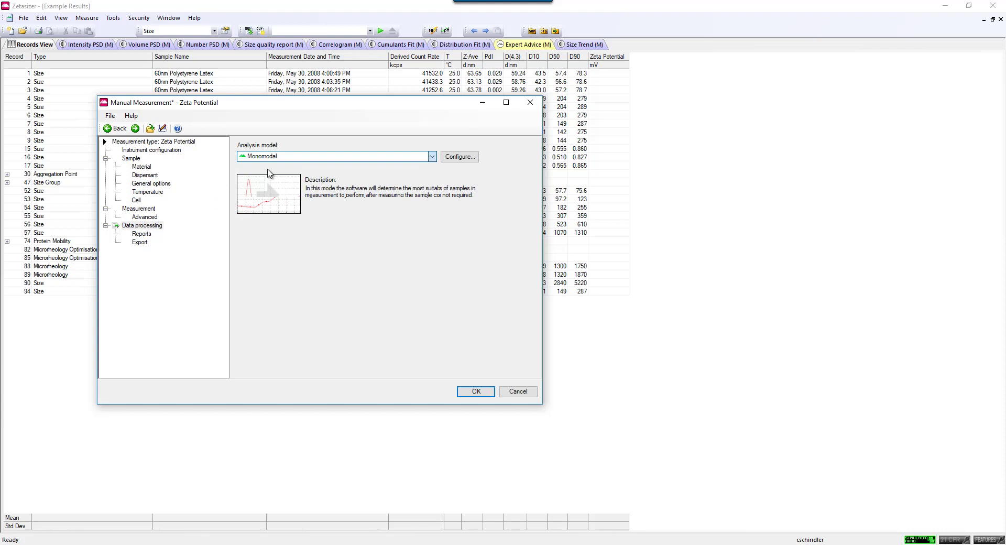
# Save the zeta potential measurement settings as an SOP file named zeta testing and close the manual measurement settings
pyautogui.click(110, 115)
pyautogui.click(139, 155)
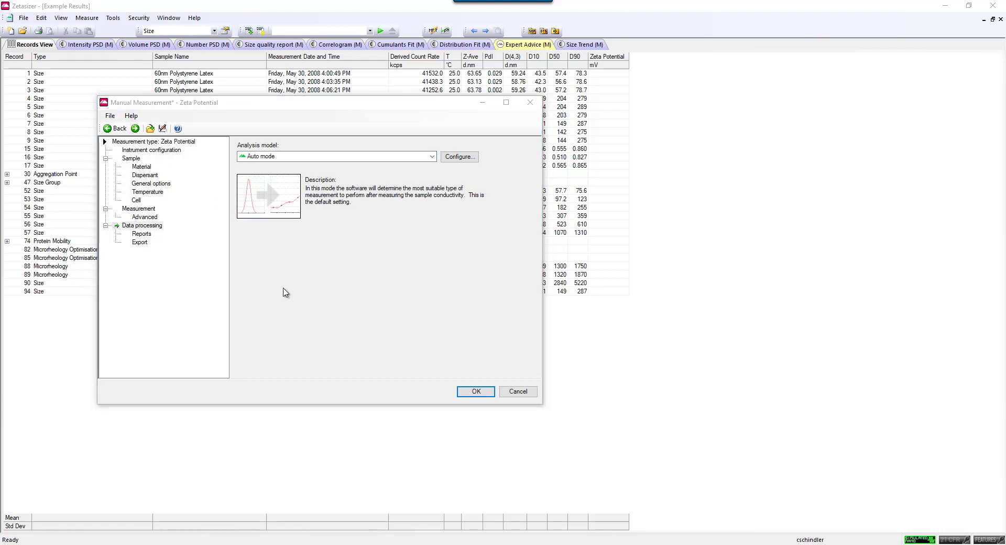
pyautogui.write('zeta t')
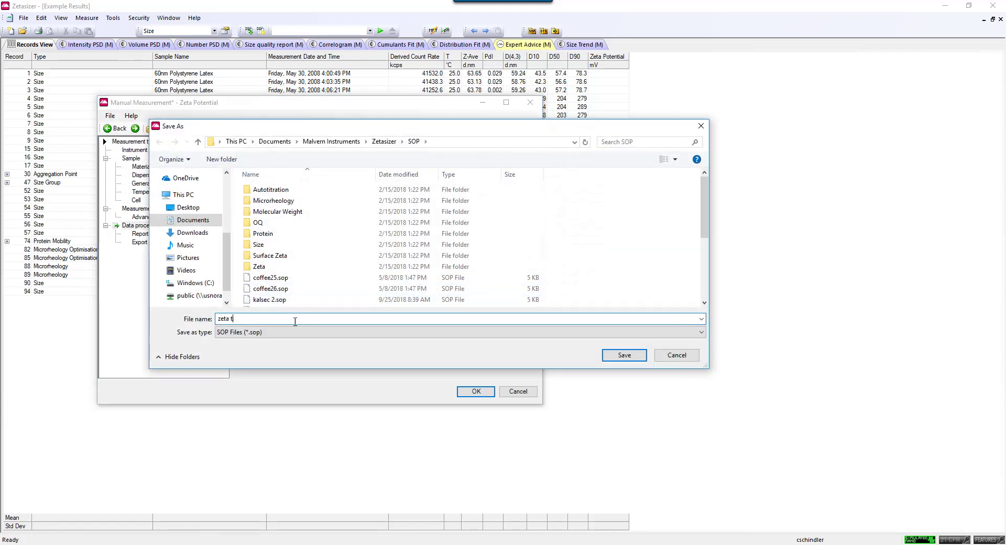
pyautogui.write('esting')
pyautogui.press('Return')
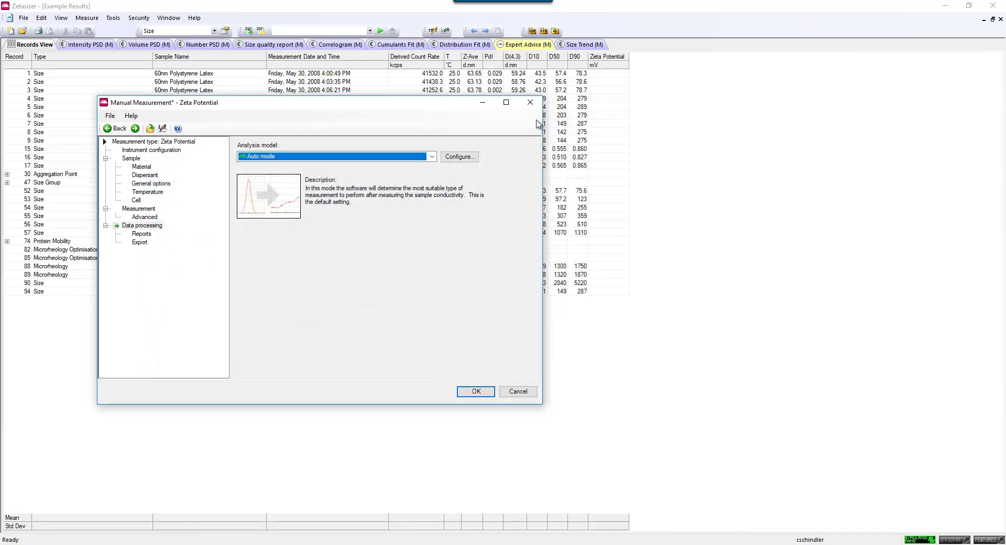
pyautogui.click(530, 102)
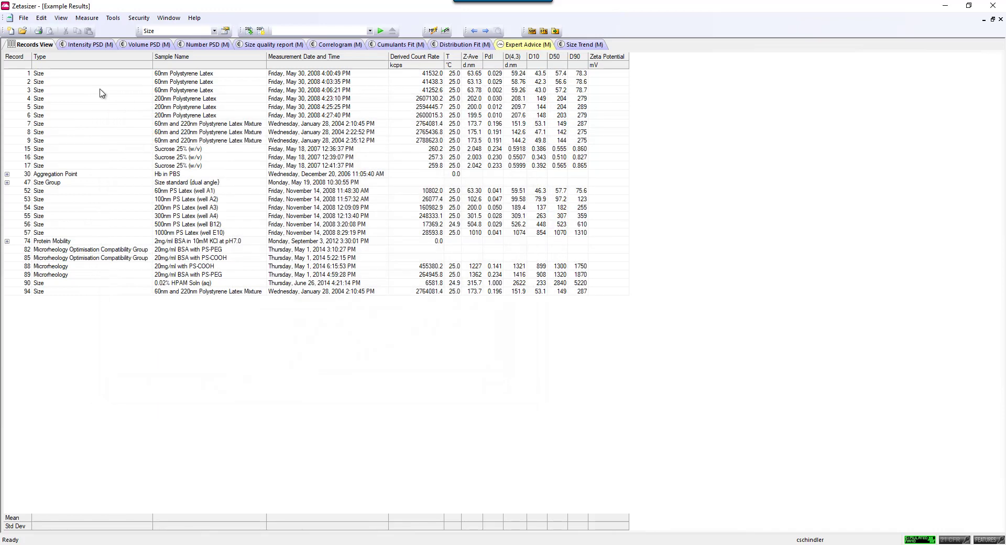
# Open the SOP Player and add a temperature change action of type Absolute set to 25 °C
pyautogui.click(87, 18)
pyautogui.click(108, 67)
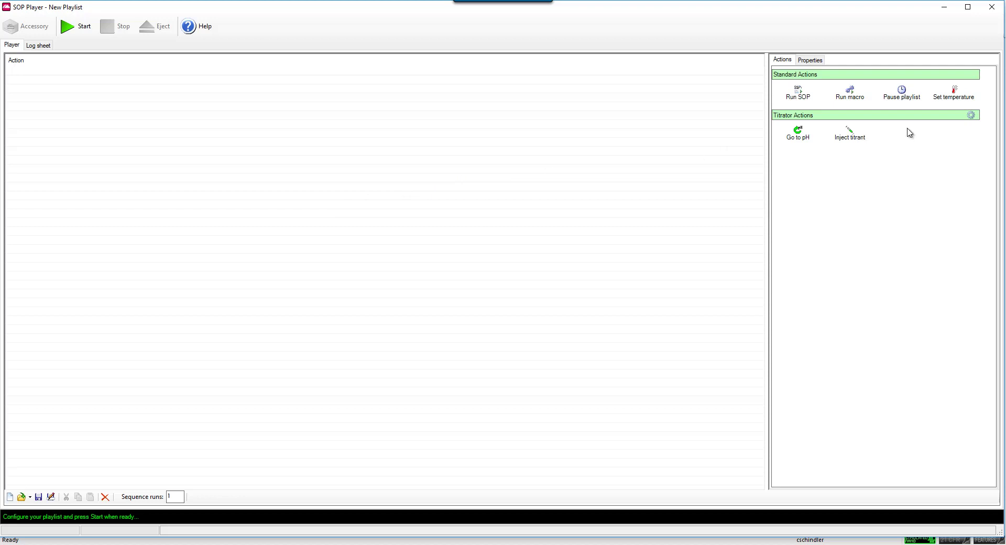
pyautogui.click(954, 95)
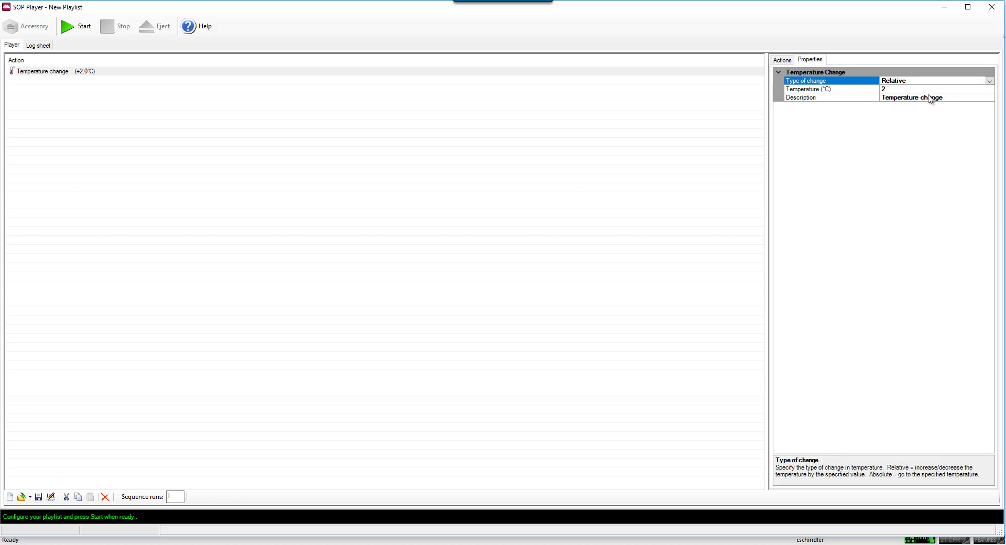
pyautogui.click(990, 80)
pyautogui.click(962, 93)
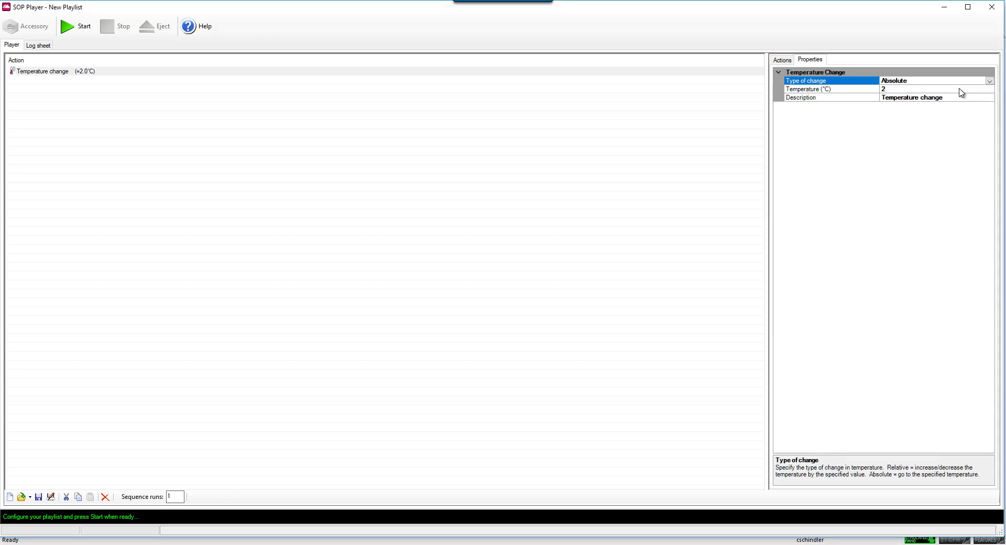
pyautogui.click(913, 90)
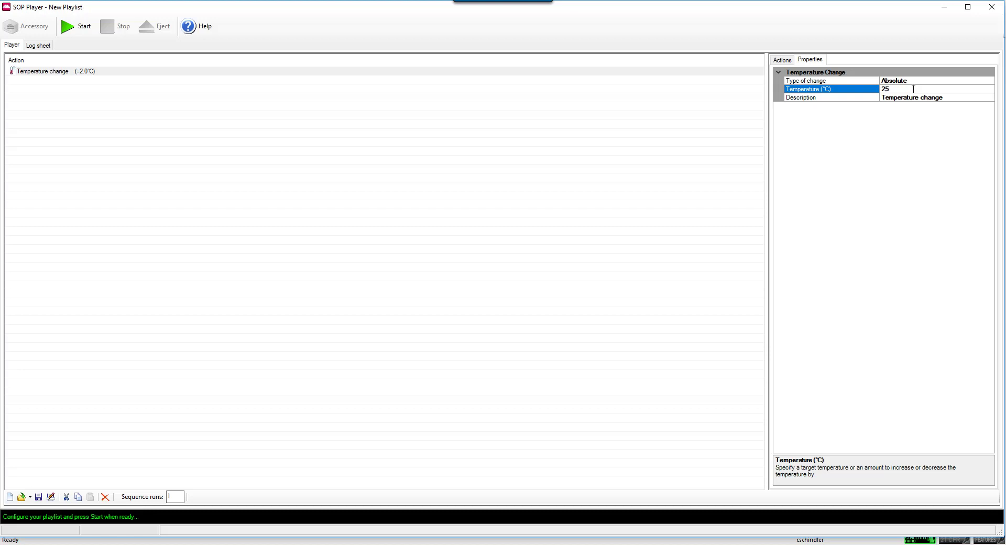
# Add a 60-second pause to the playlist after the temperature change
pyautogui.click(782, 59)
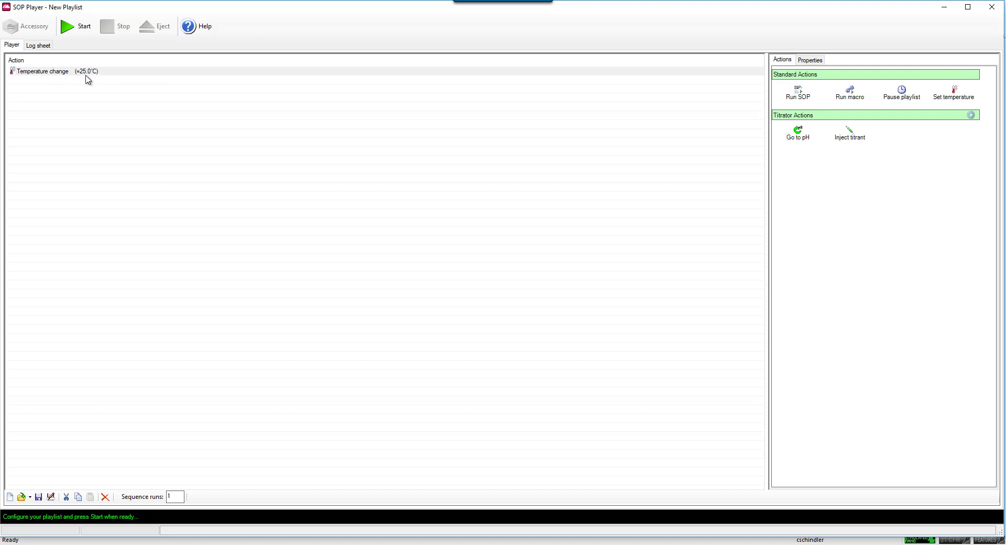
pyautogui.click(906, 97)
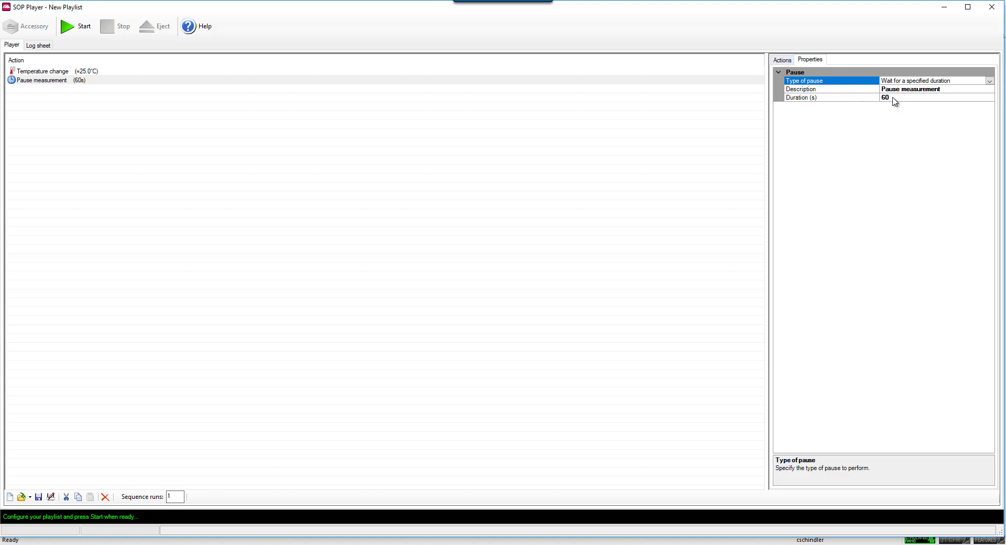
pyautogui.click(786, 62)
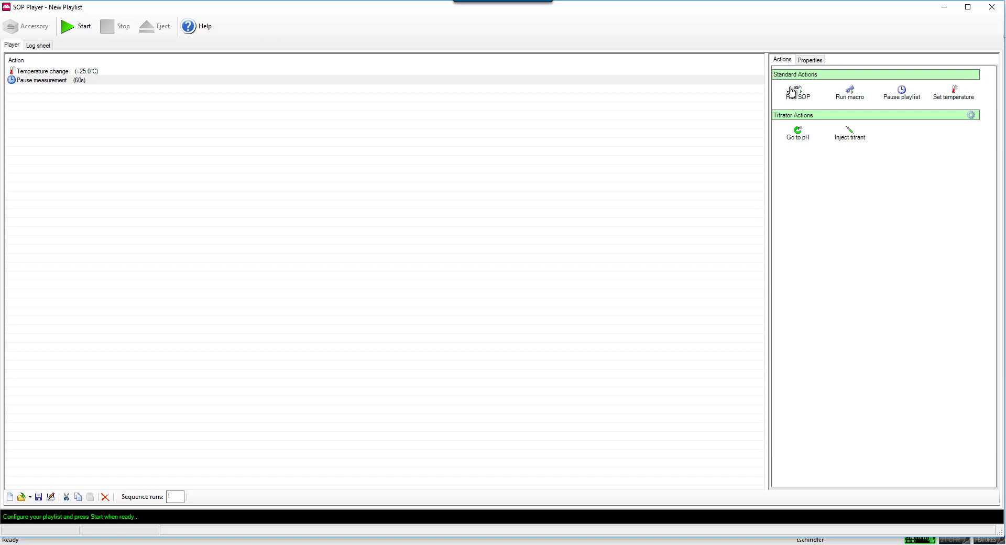
# Add the size testing.sop file to the playlist and set its sample name to Sample 1
pyautogui.click(798, 97)
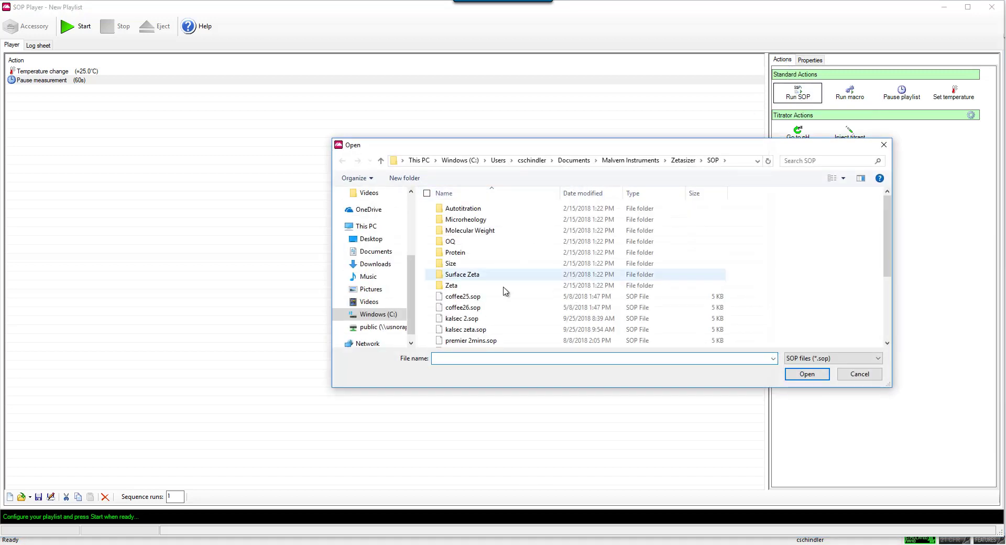
pyautogui.scroll(-3, 886, 235)
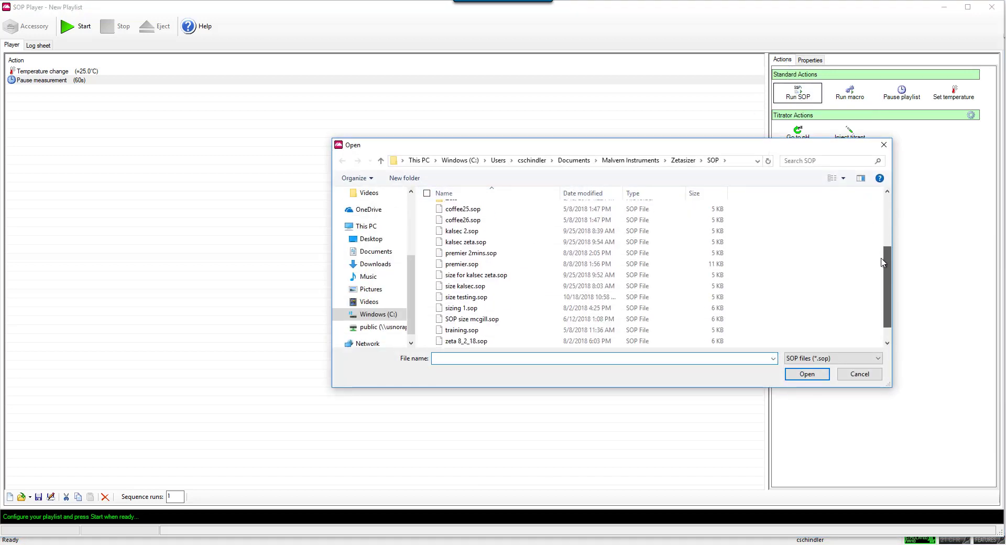
pyautogui.click(474, 284)
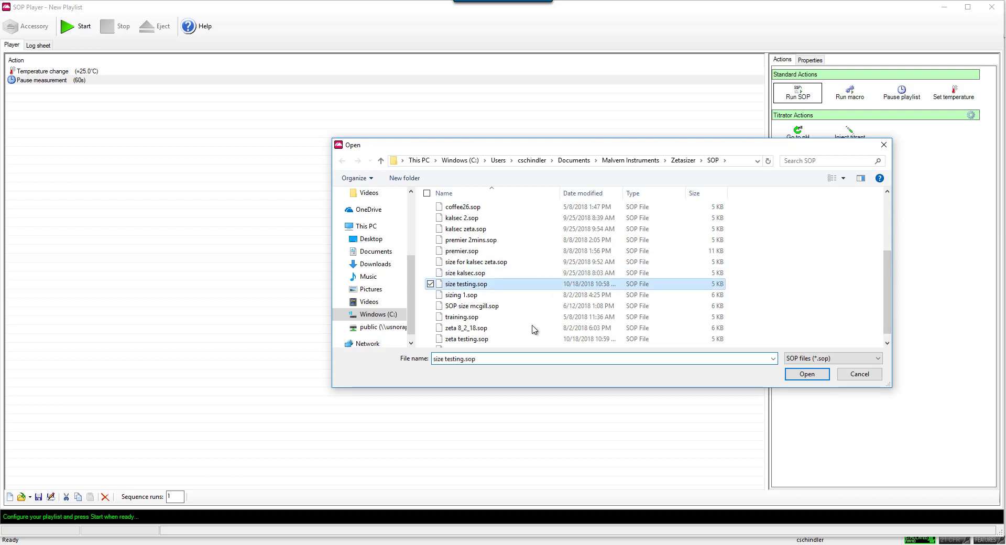
pyautogui.click(800, 377)
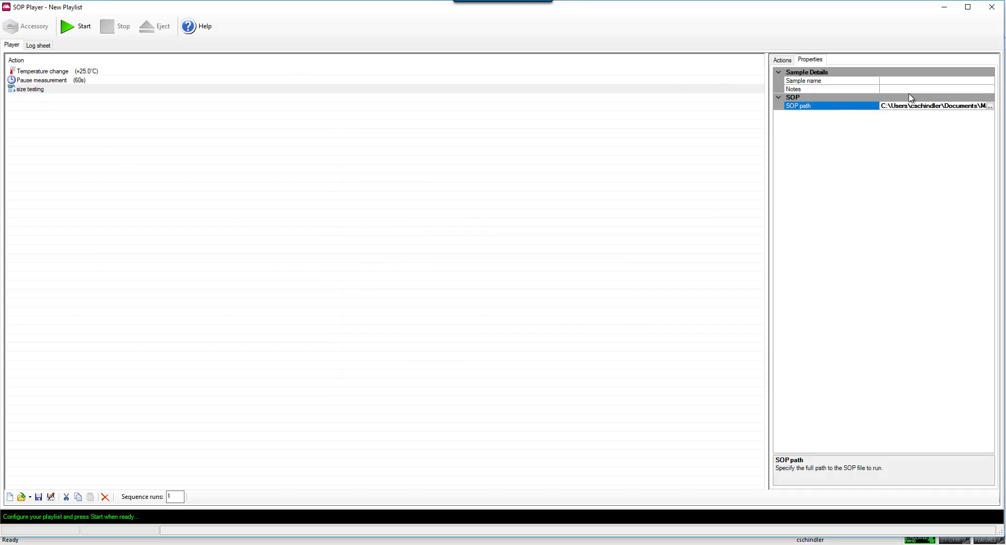
pyautogui.click(897, 81)
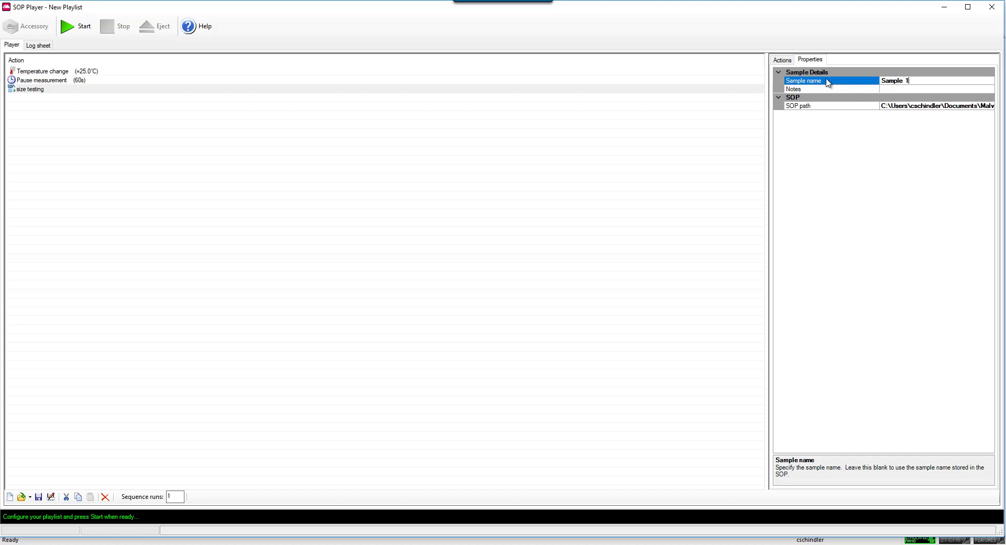
pyautogui.click(782, 60)
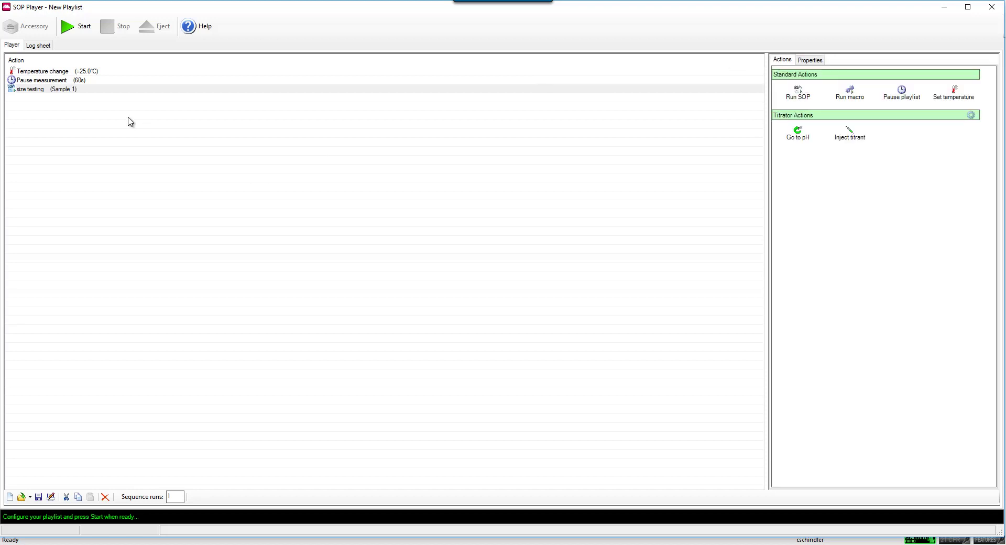
# Add the zeta testing.sop file to the playlist and set its sample name to Sample 1
pyautogui.click(779, 105)
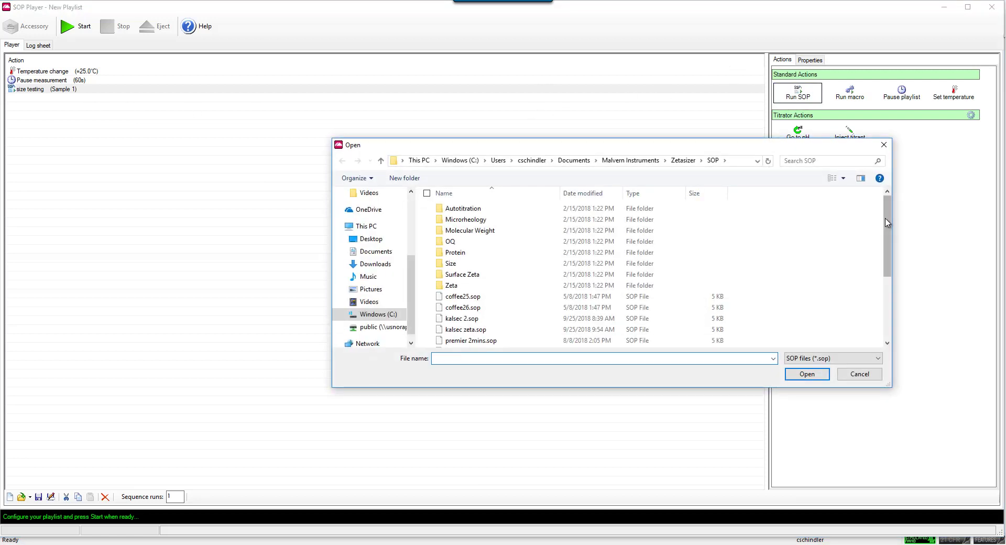
pyautogui.moveTo(887, 234); pyautogui.dragTo(884, 310)
pyautogui.click(460, 330)
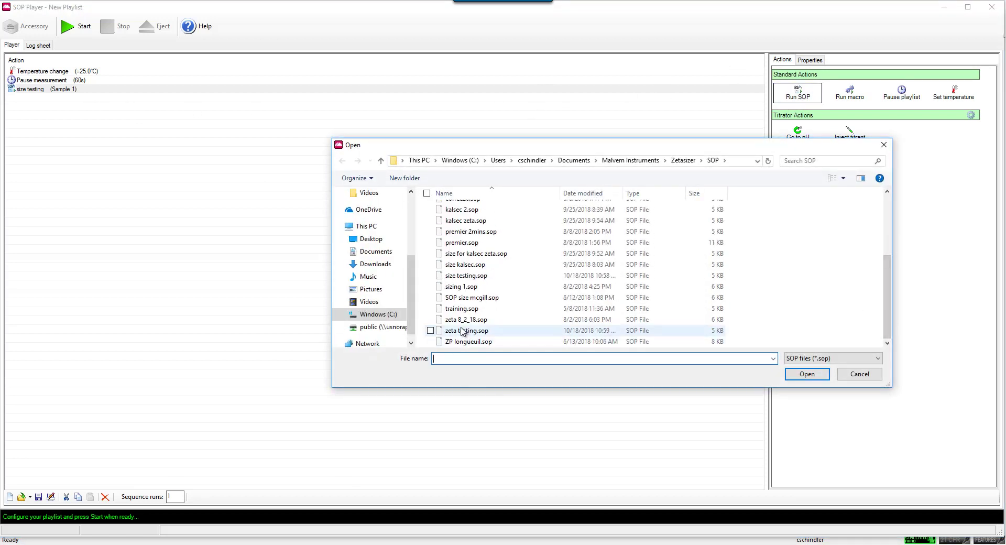
pyautogui.click(795, 374)
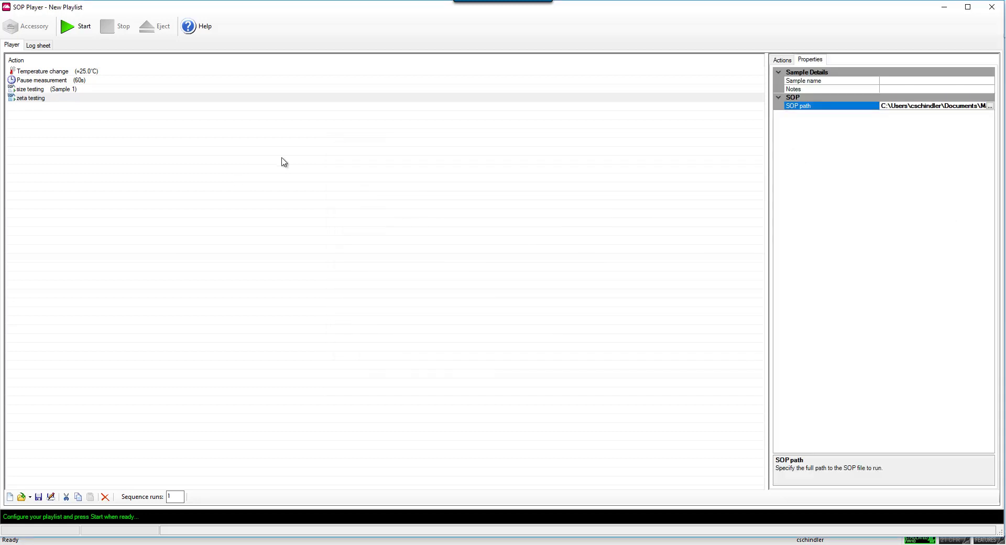
pyautogui.click(935, 83)
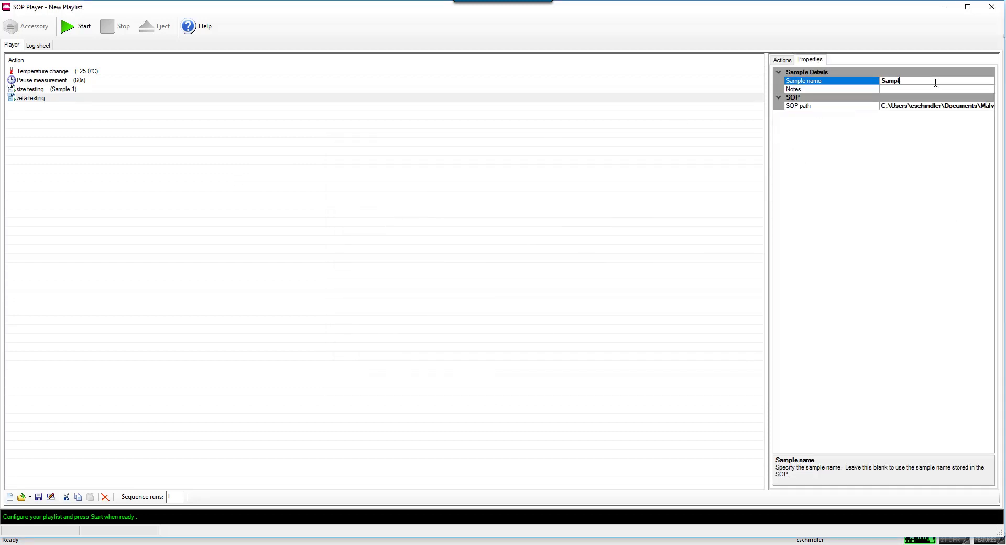
pyautogui.click(783, 61)
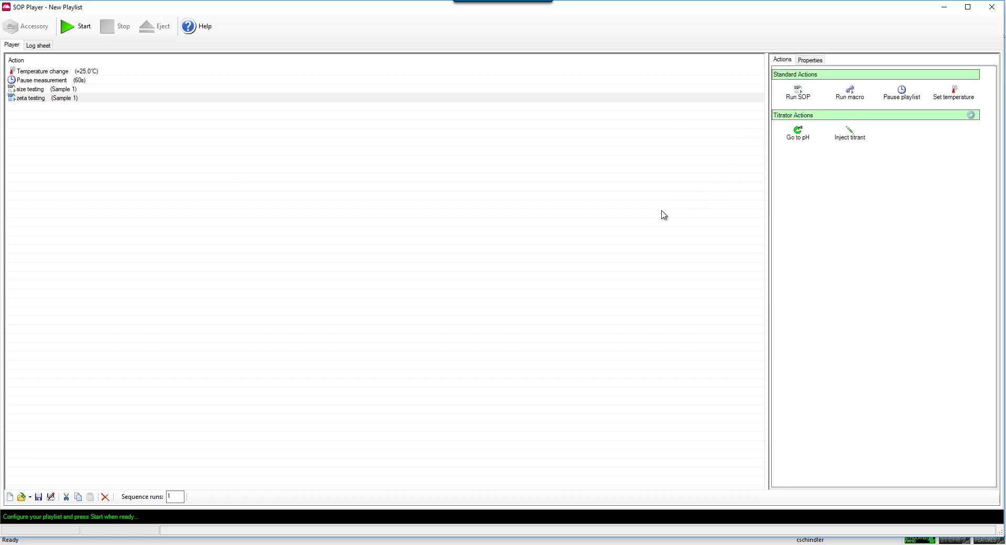
# Copy the size testing and zeta testing entries and paste them at the end of the playlist
pyautogui.click(51, 73)
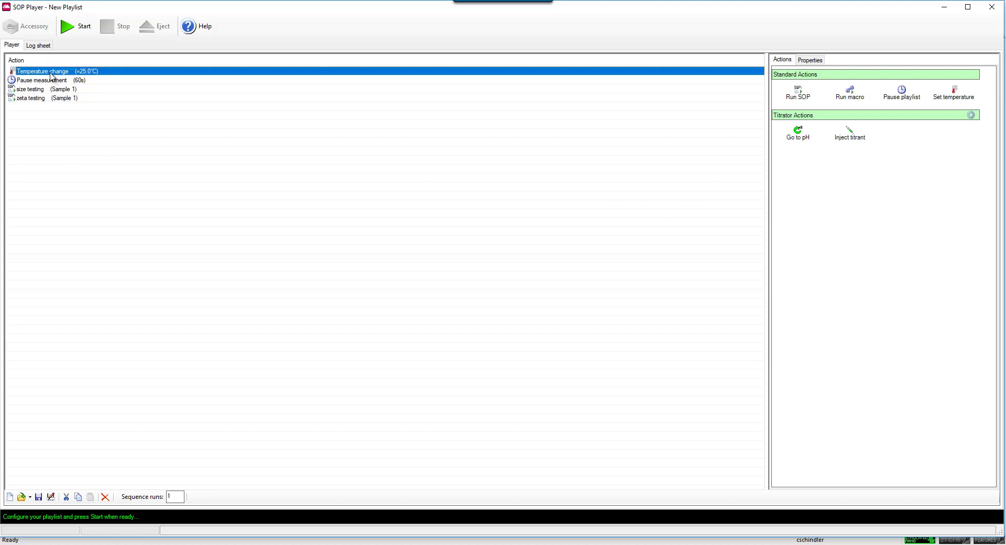
pyautogui.keyDown('ctrl'); pyautogui.click(51, 80); pyautogui.keyUp('ctrl')
pyautogui.keyDown('ctrl'); pyautogui.click(54, 90); pyautogui.keyUp('ctrl')
pyautogui.keyDown('ctrl'); pyautogui.click(56, 98); pyautogui.keyUp('ctrl')
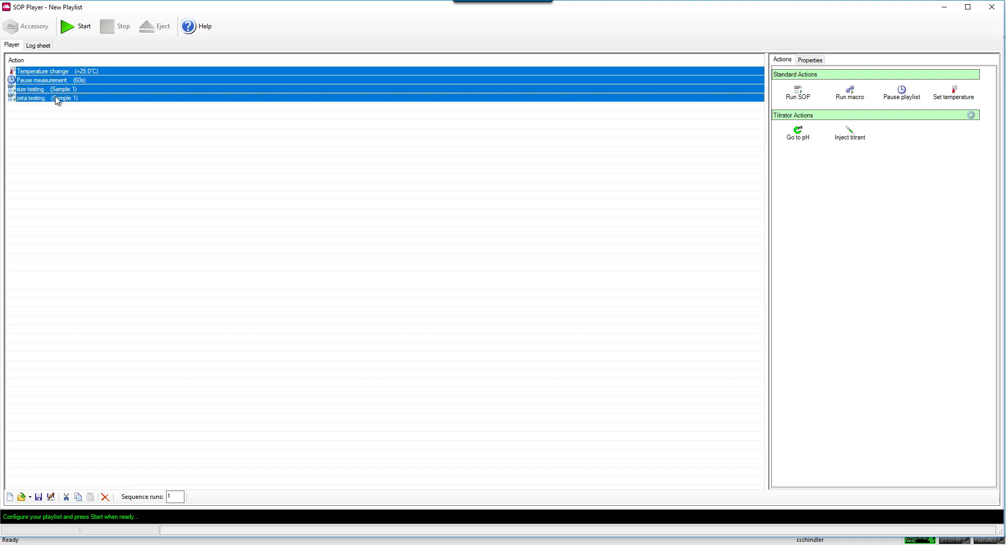
pyautogui.click(54, 88)
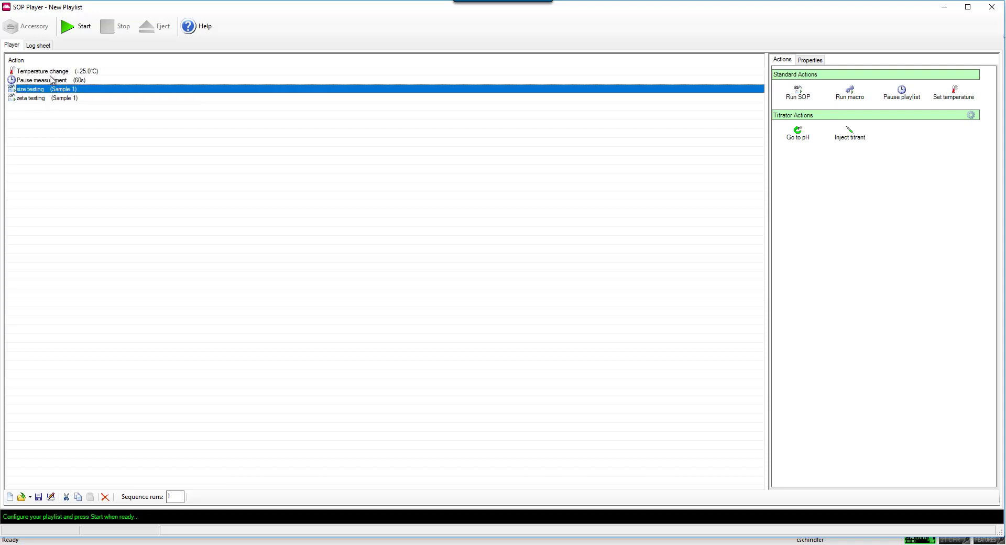
pyautogui.keyDown('ctrl'); pyautogui.click(55, 99); pyautogui.keyUp('ctrl')
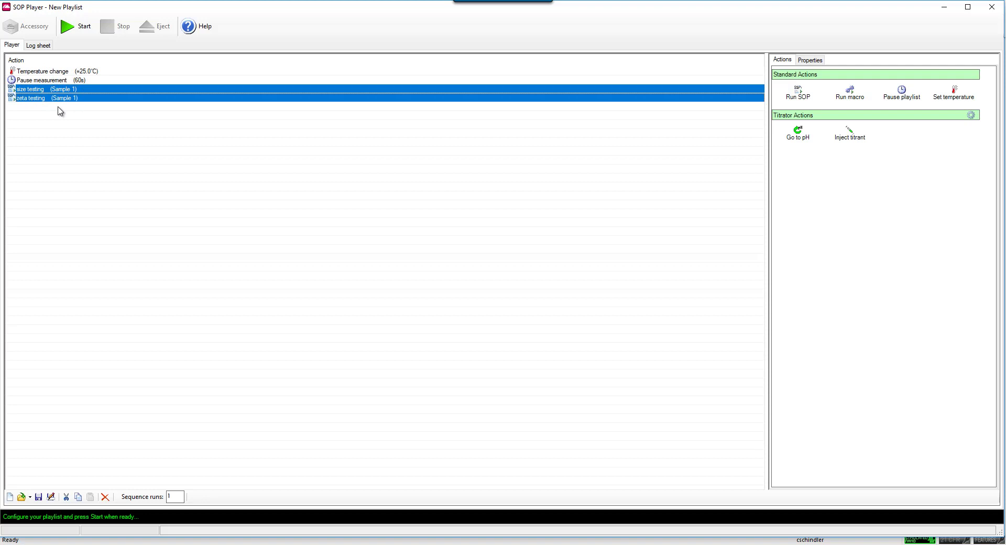
pyautogui.click(55, 110)
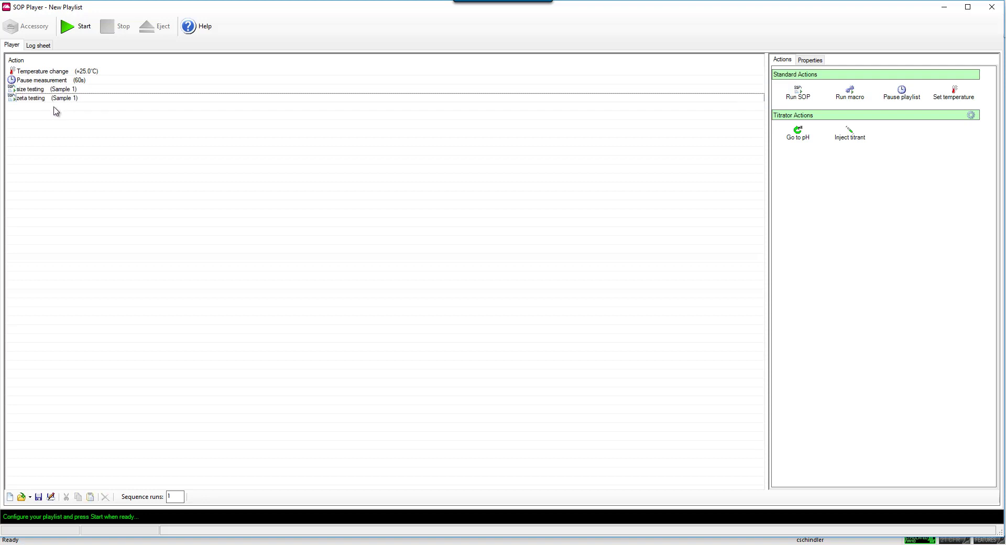
pyautogui.hotkey('ctrl', 'v')
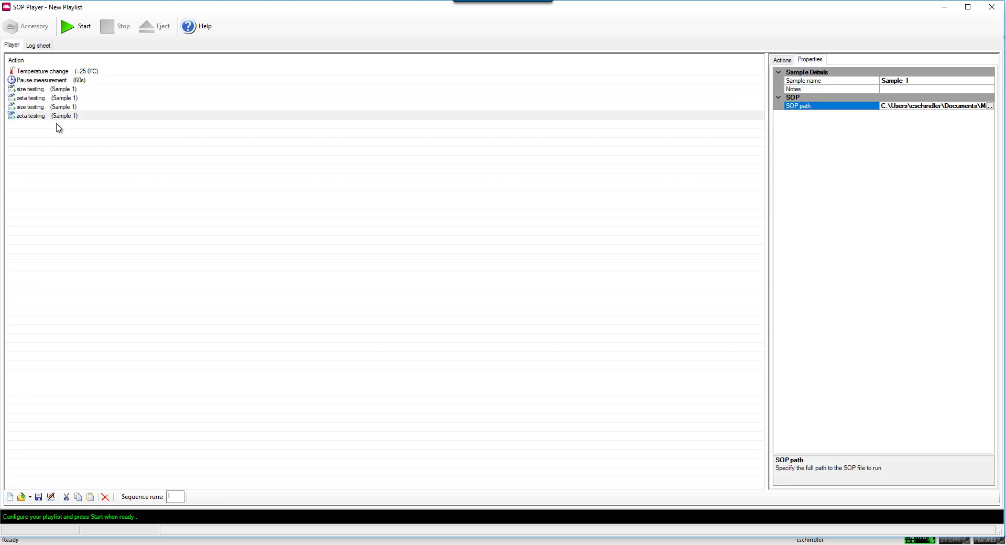
# Delete the duplicated zeta testing and size testing entries from the end of the playlist
pyautogui.click(58, 128)
pyautogui.click(53, 107)
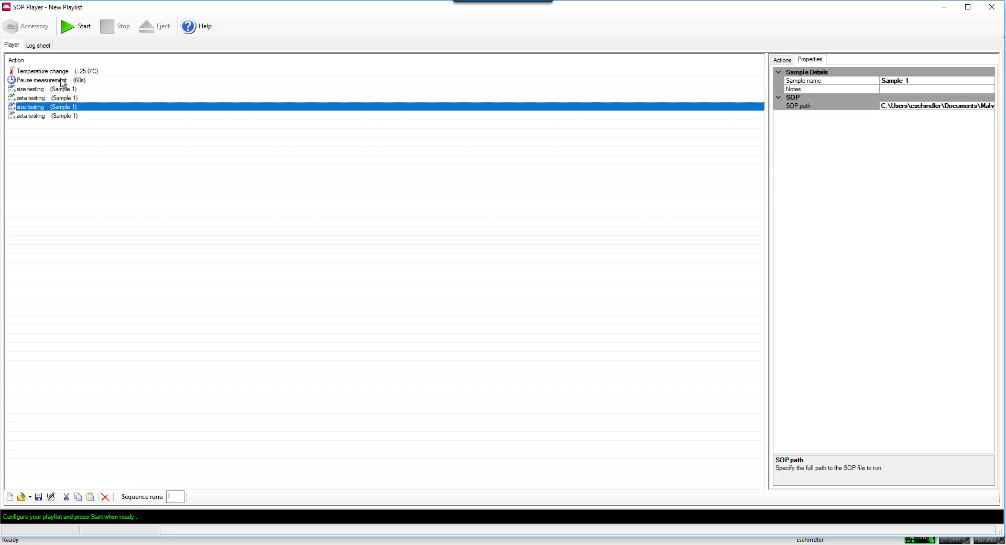
pyautogui.click(64, 116)
pyautogui.press('Delete')
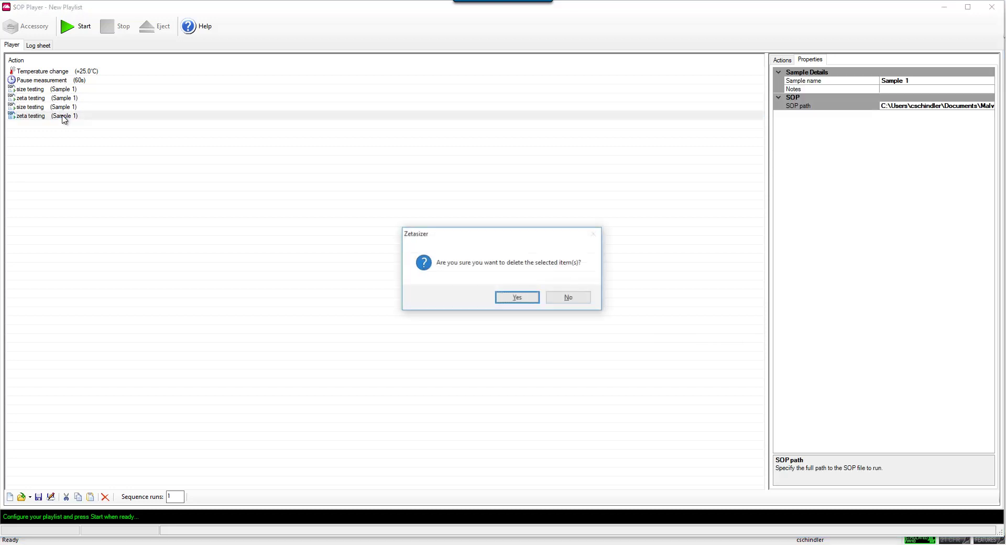
pyautogui.click(514, 298)
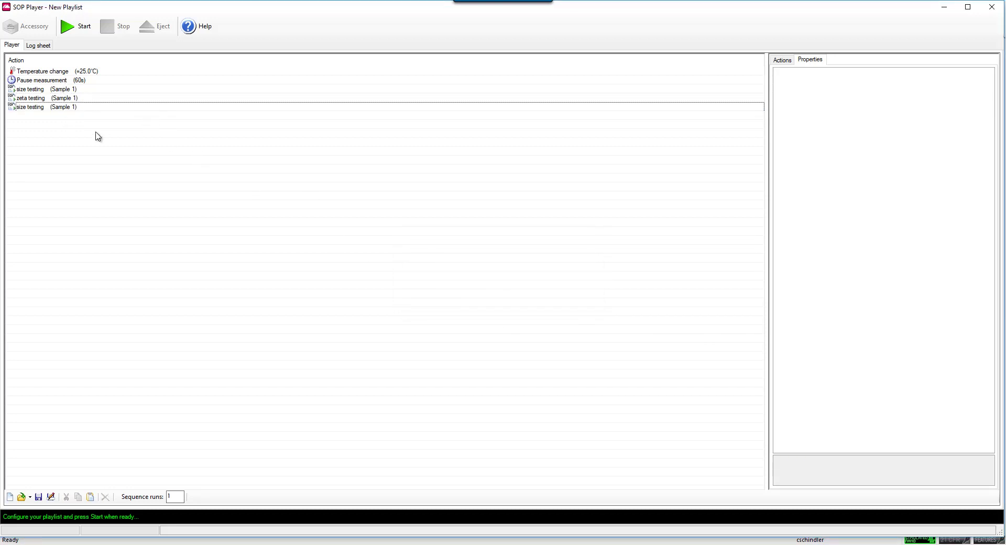
pyautogui.click(72, 107)
pyautogui.press('Delete')
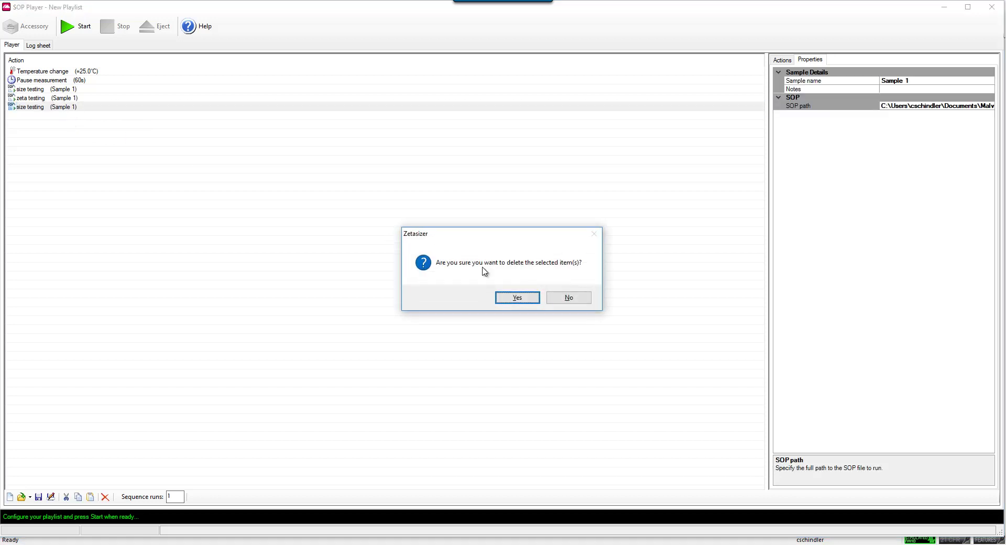
pyautogui.click(517, 297)
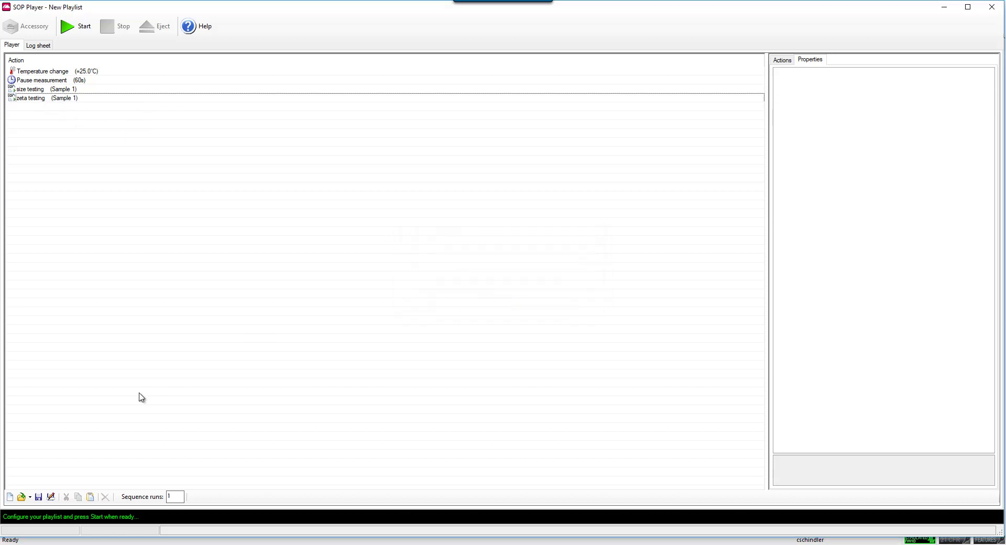
# Set the playlist's number of sequence runs to 10
pyautogui.click(176, 497)
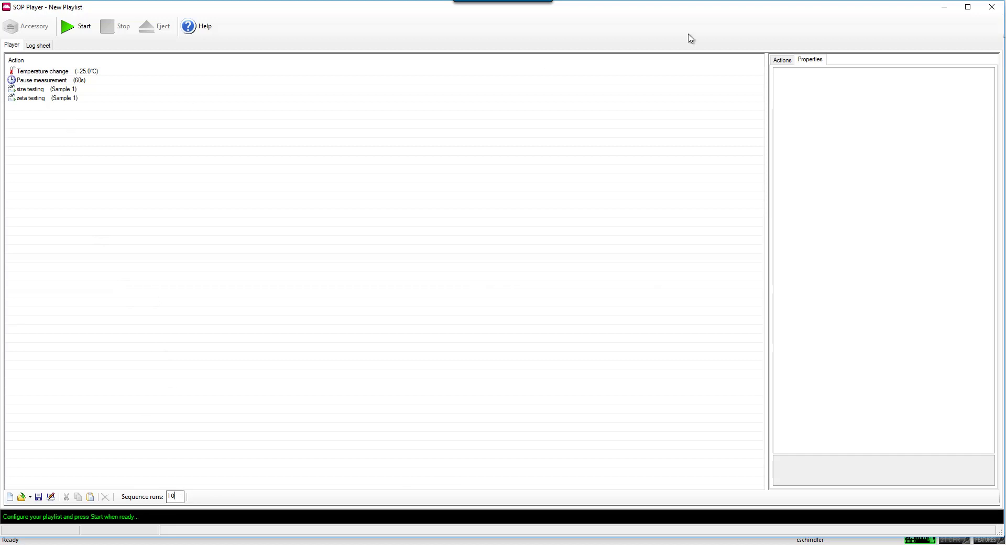
pyautogui.click(785, 61)
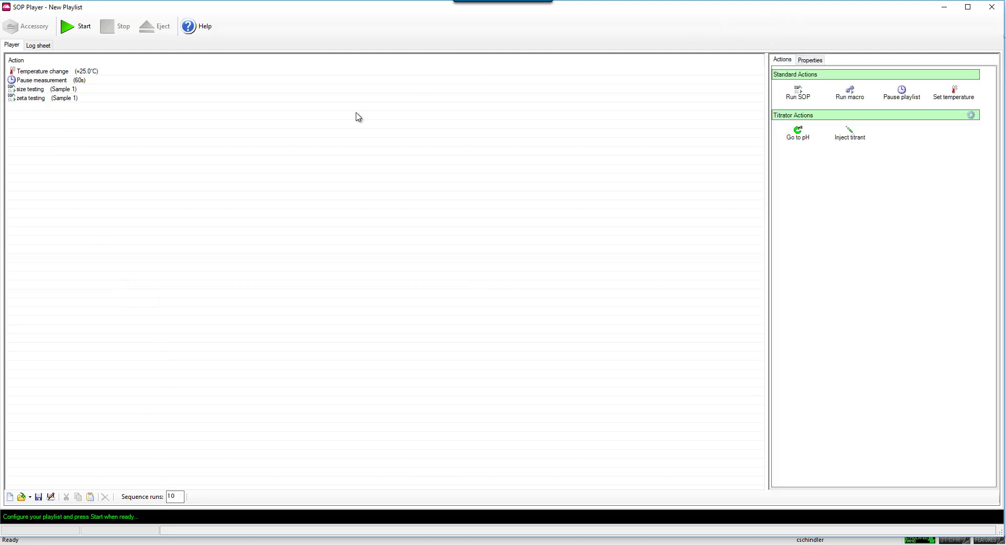
# Delete the pause measurement and temperature change entries from the start of the playlist
pyautogui.click(47, 80)
pyautogui.press('Delete')
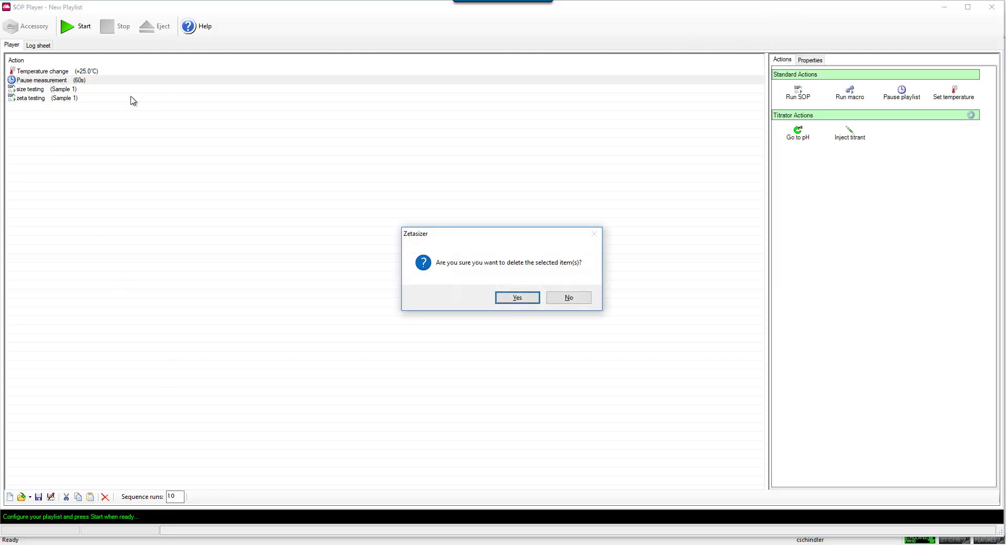
pyautogui.click(537, 298)
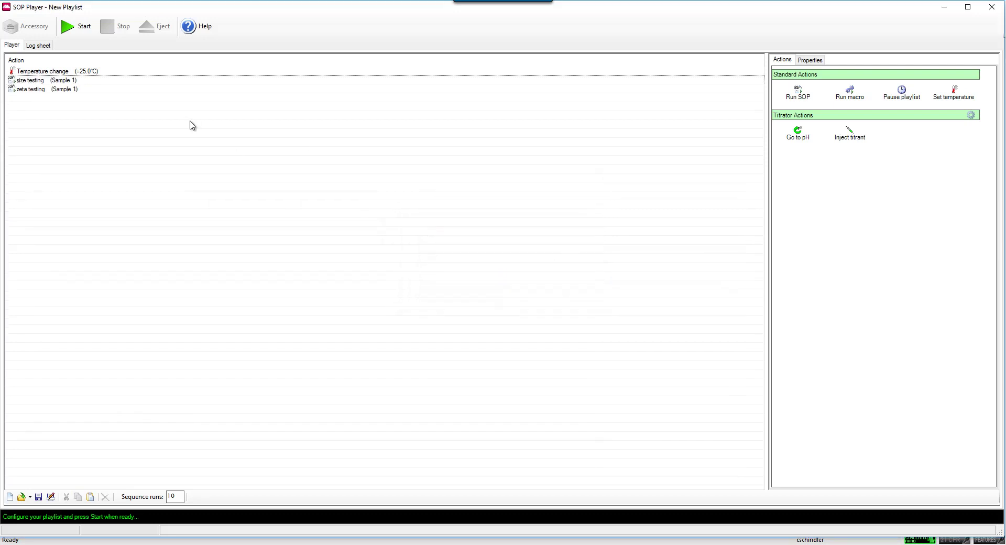
pyautogui.click(53, 73)
pyautogui.press('Delete')
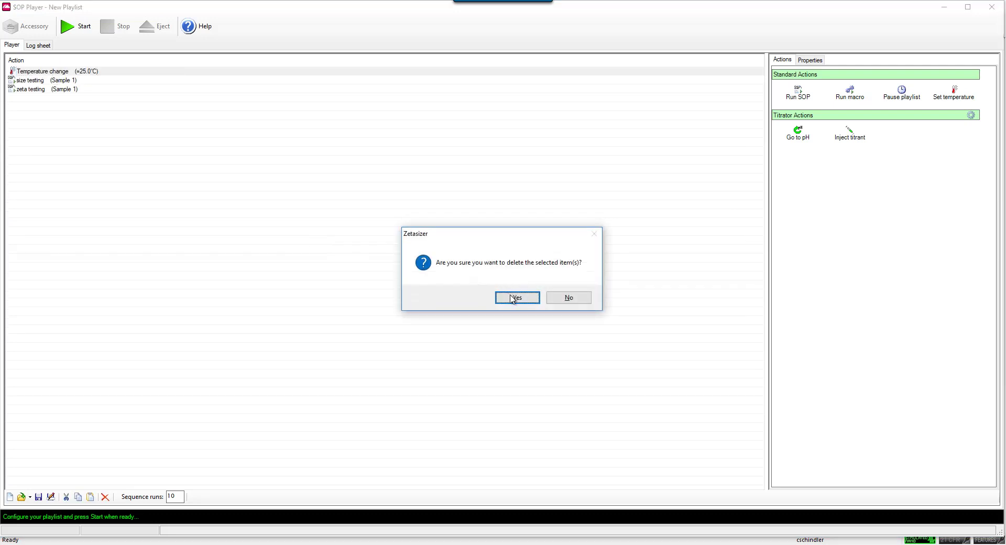
pyautogui.click(513, 296)
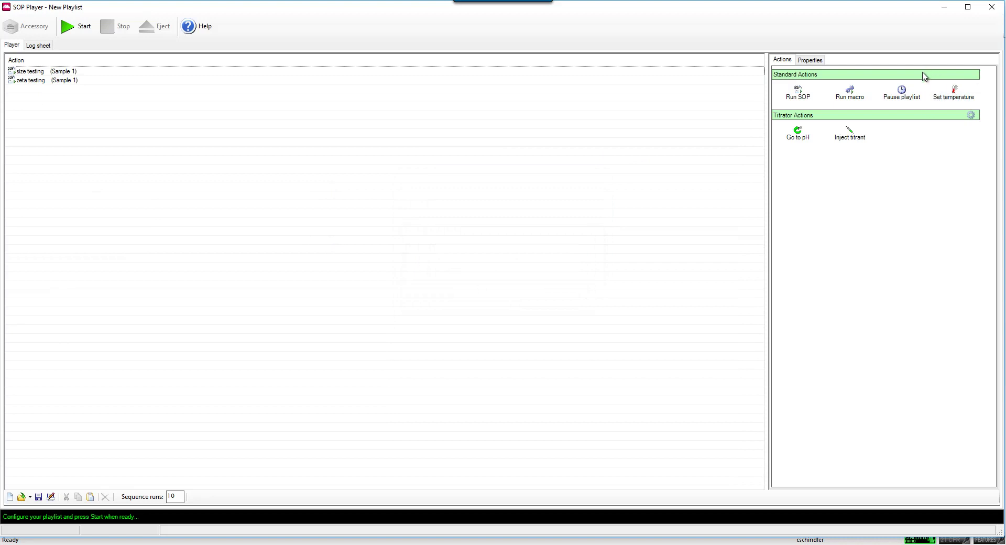
# Add a pause action after the zeta testing entry and set its duration to 3600 seconds
pyautogui.click(887, 100)
pyautogui.doubleClick(887, 101)
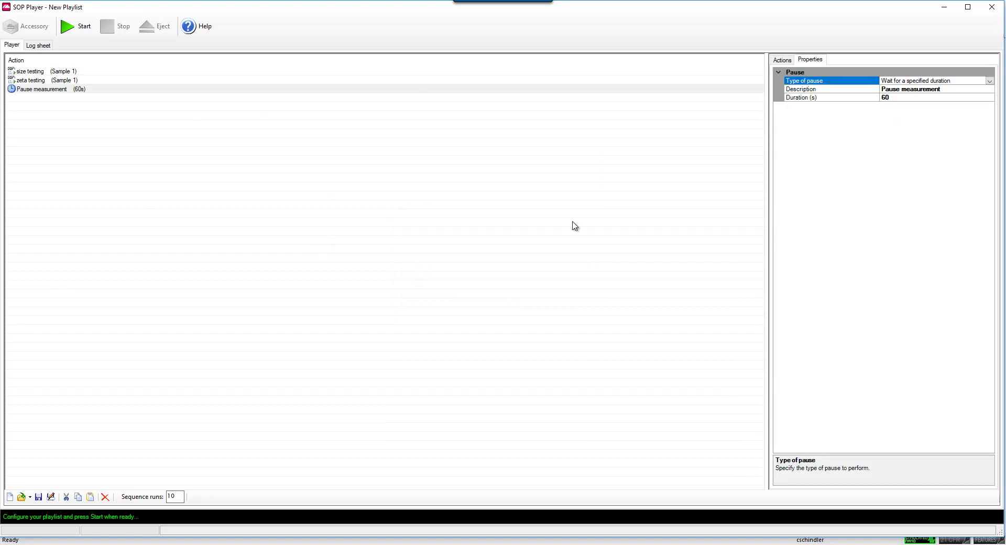
pyautogui.click(904, 99)
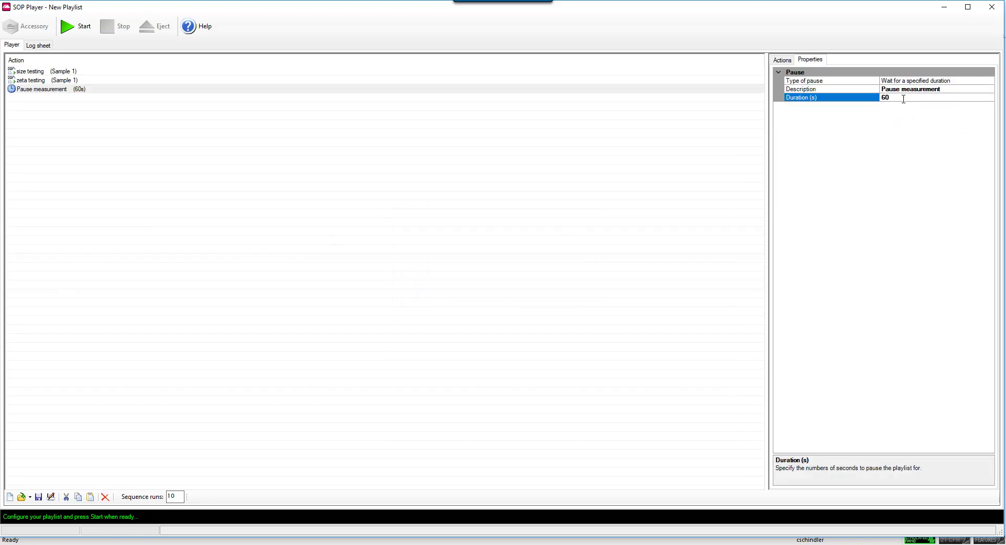
pyautogui.write('3600')
pyautogui.press('Return')
pyautogui.click(783, 60)
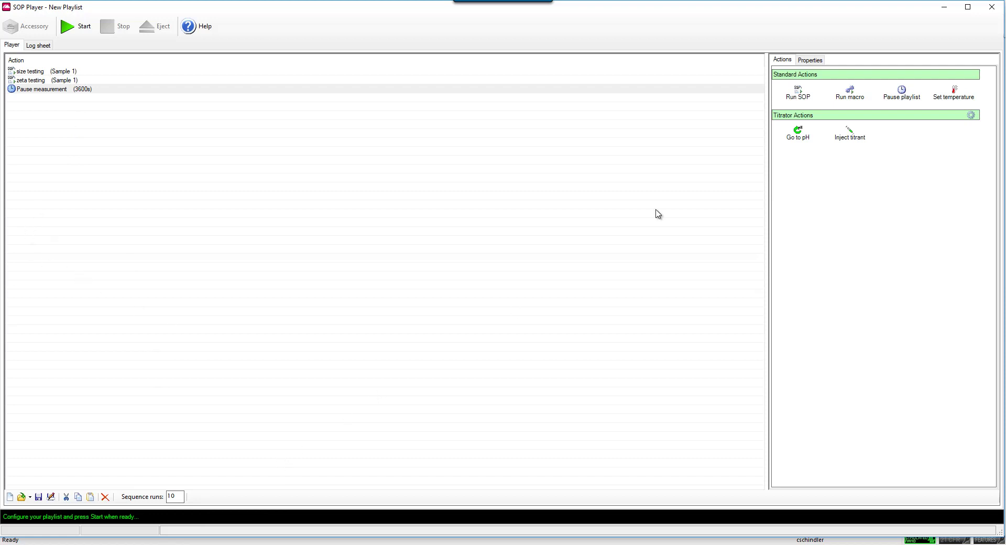
# Delete the pause measurement entry from the end of the playlist
pyautogui.click(113, 92)
pyautogui.press('Delete')
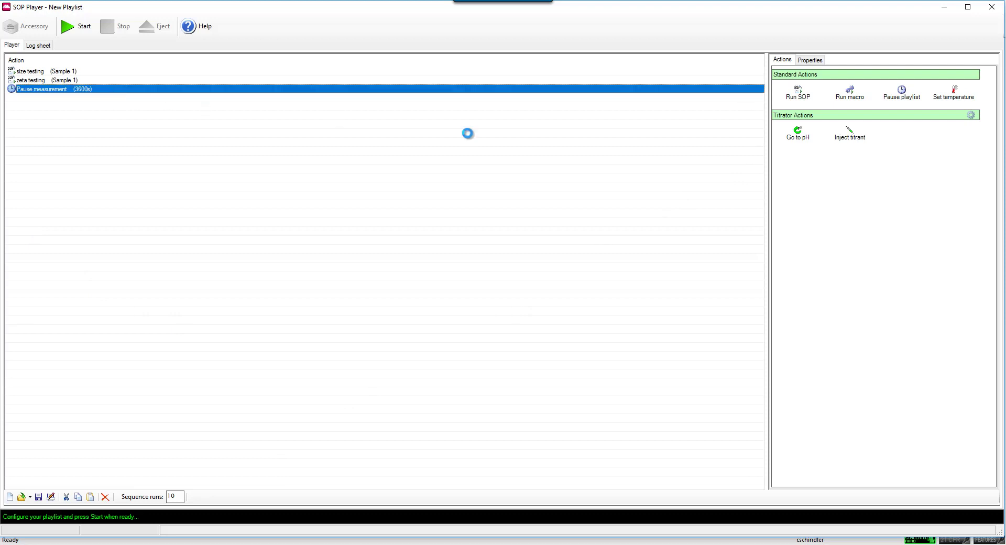
pyautogui.click(526, 299)
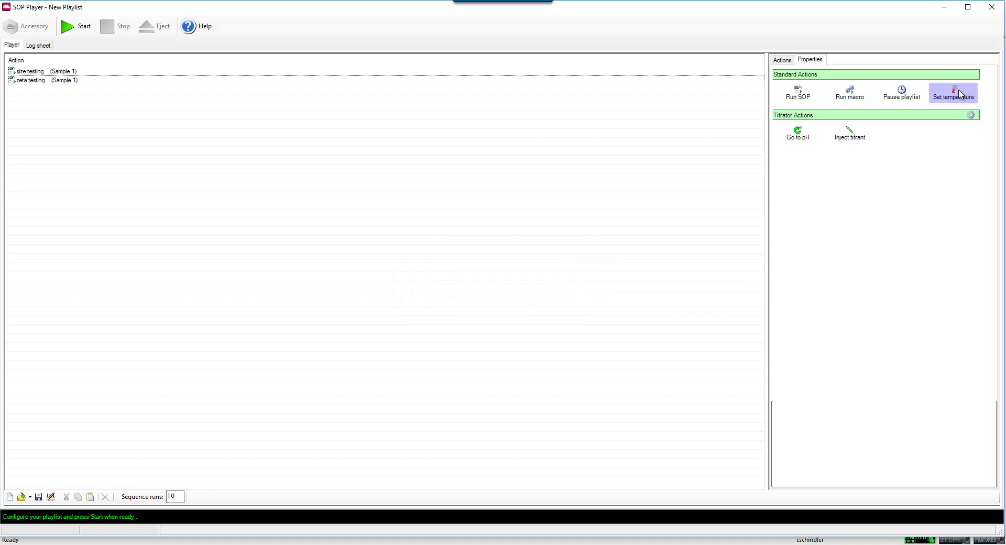
# Add a relative temperature change after the zeta testing entry and set it to +1 °C
pyautogui.doubleClick(954, 92)
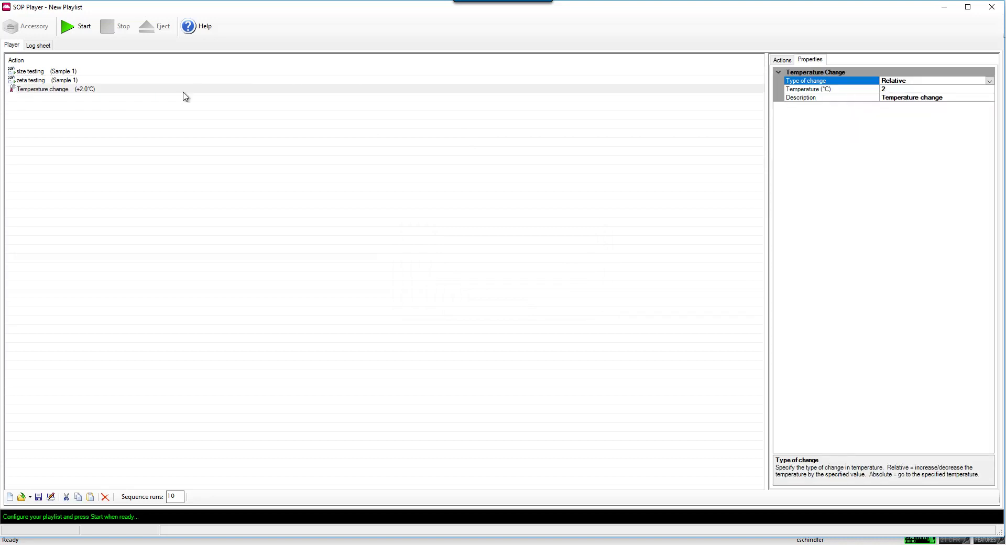
pyautogui.click(919, 88)
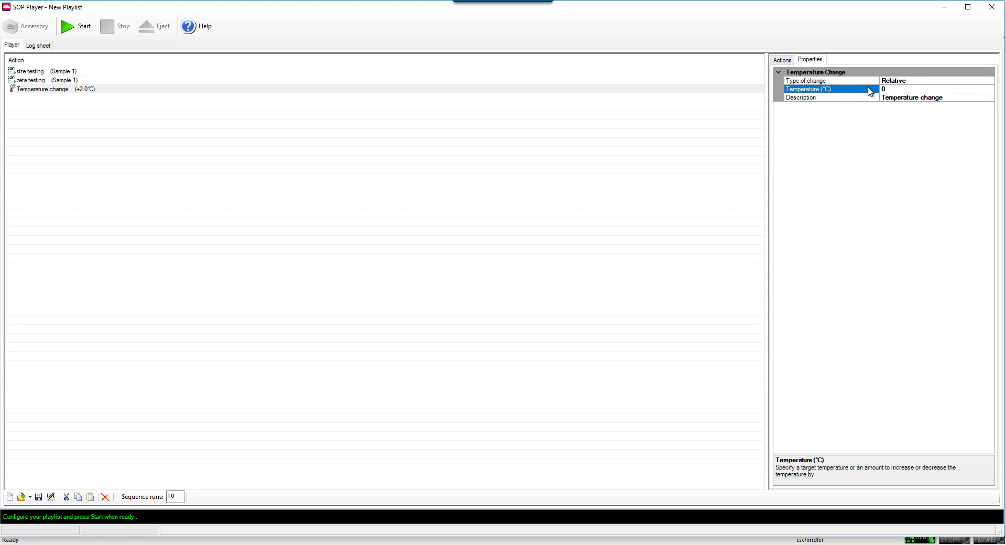
pyautogui.click(783, 61)
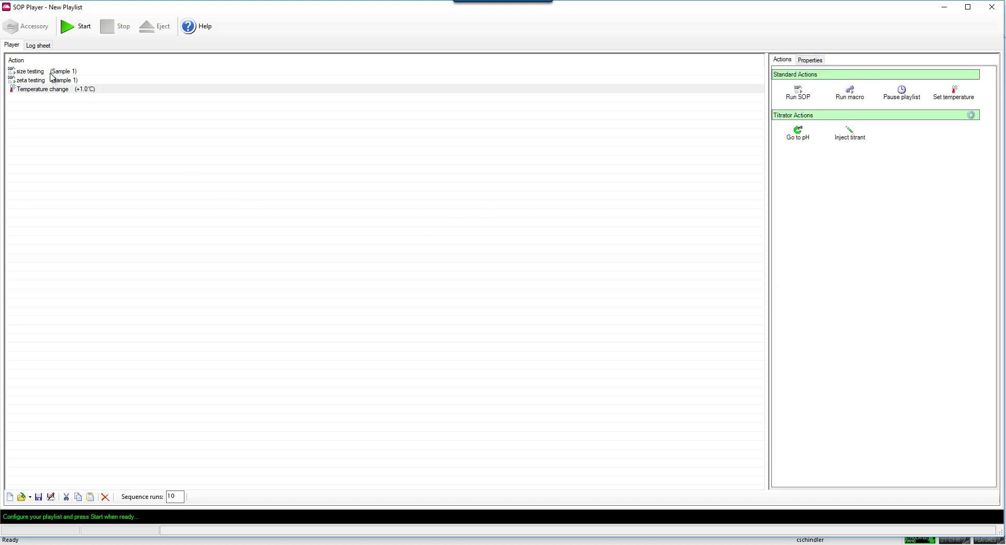
# Start the playlist and save it in the SOP folder under the file name testing
pyautogui.click(178, 496)
pyautogui.click(76, 32)
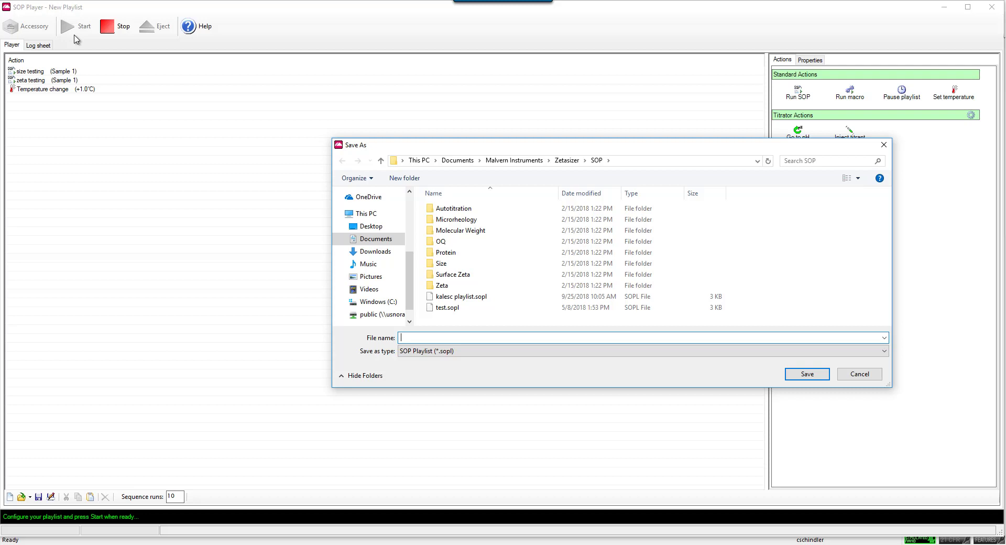
pyautogui.write('testing')
pyautogui.press('Return')
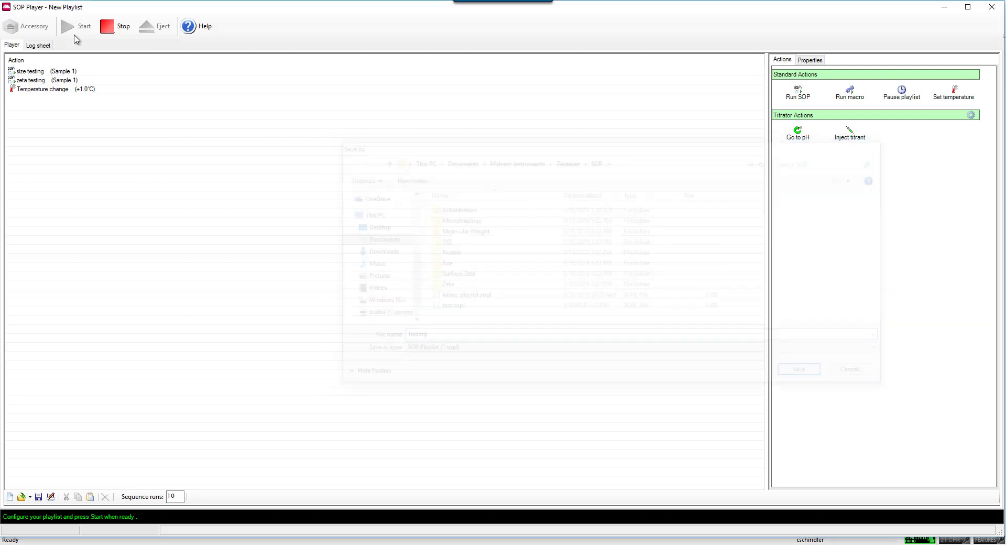